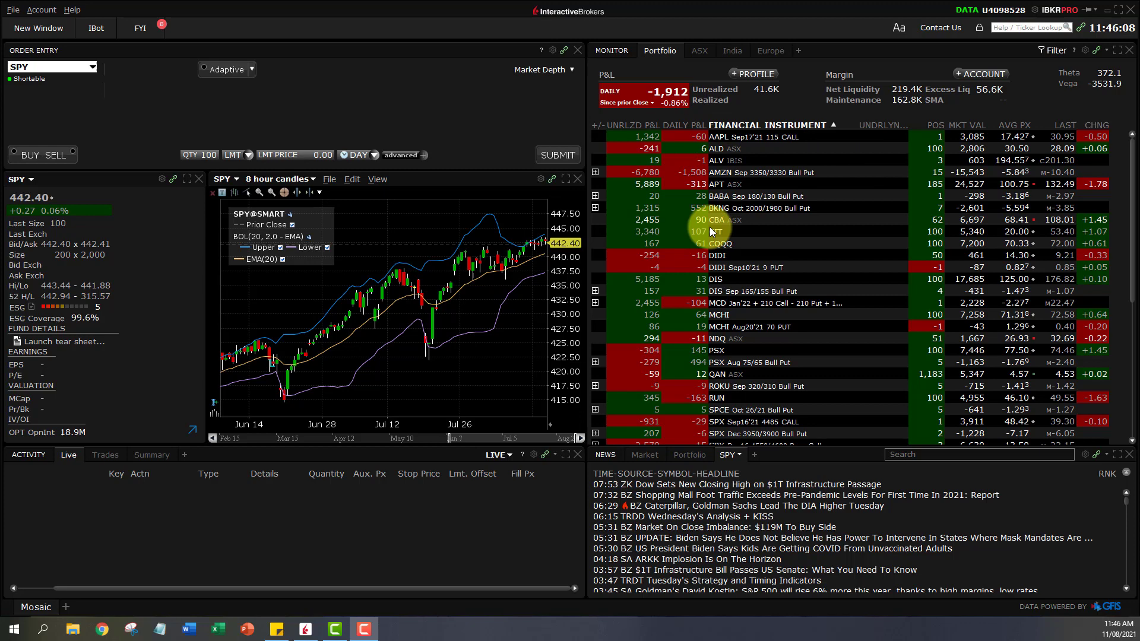
# Step: Look through the ASX, India and Europe watchlists in the Monitor and return to the portfolio positions
pyautogui.click(701, 52)
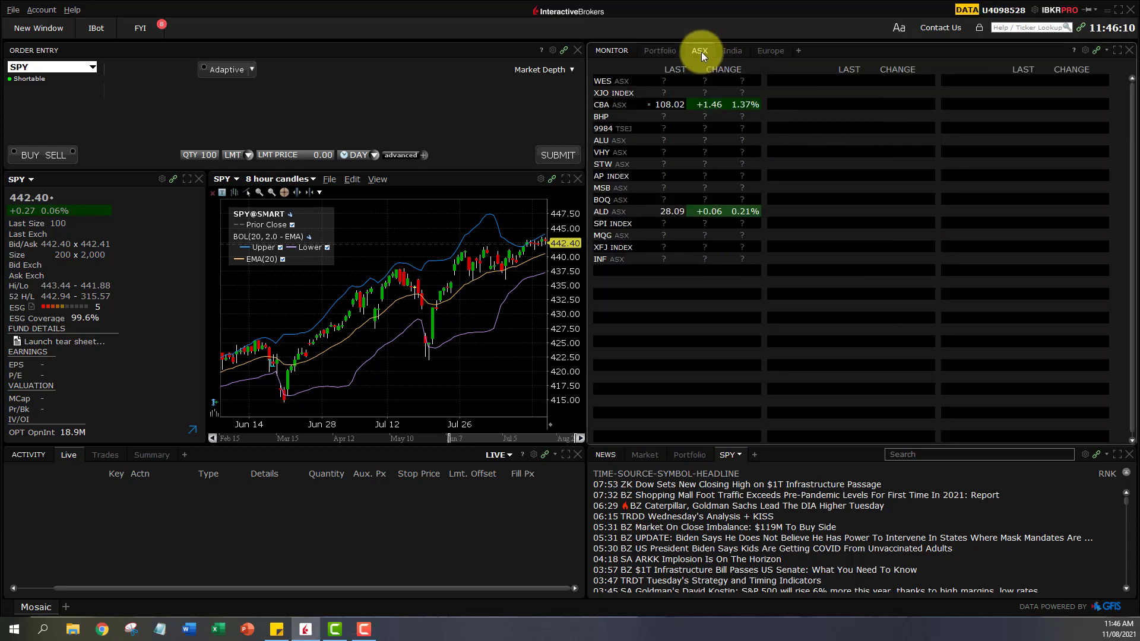
pyautogui.click(735, 52)
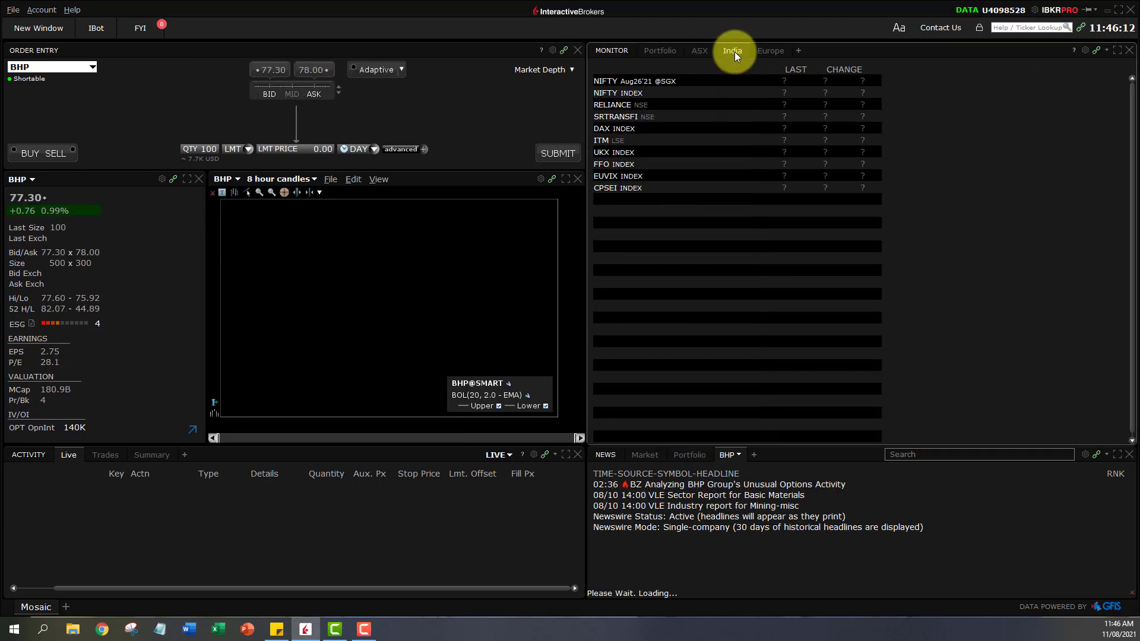
pyautogui.click(768, 51)
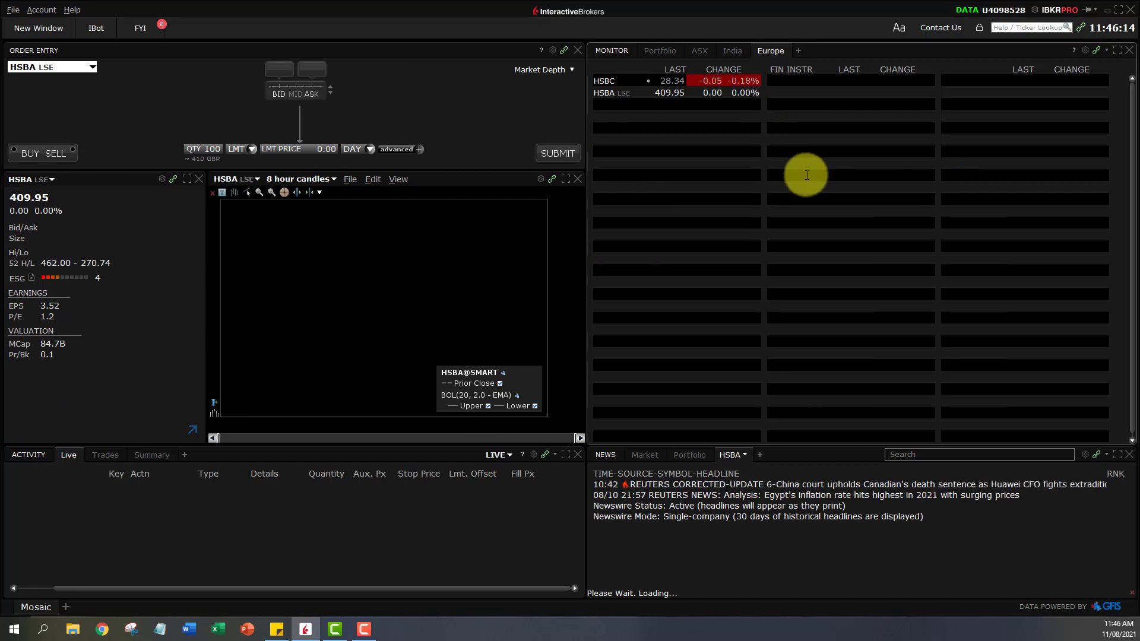
pyautogui.click(661, 50)
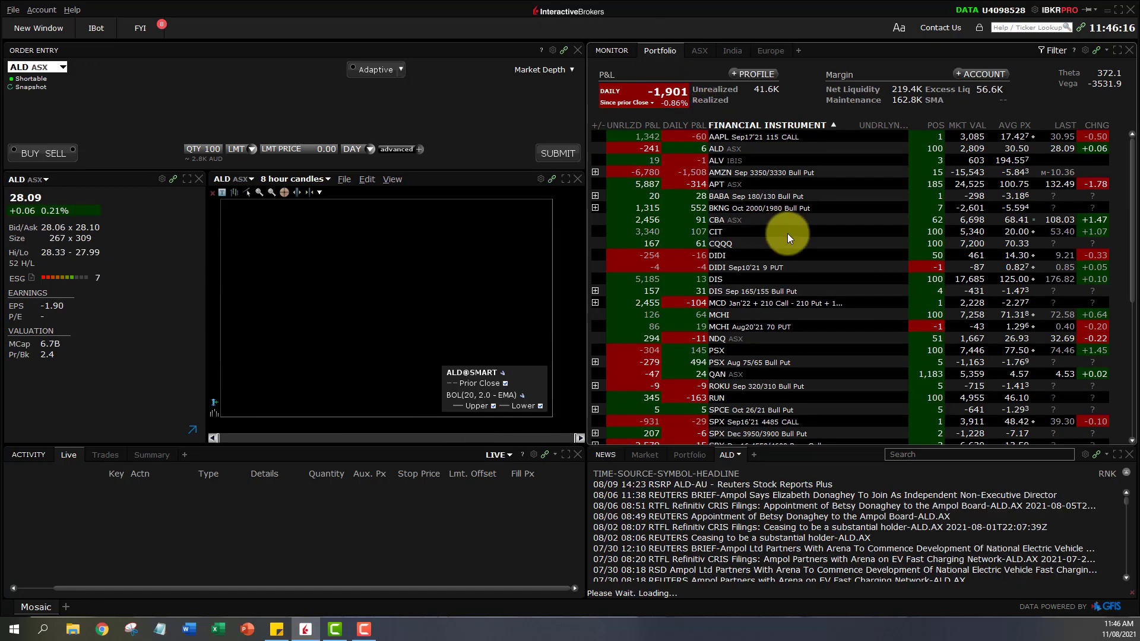
# Step: Review the account's balances, margin requirements and available funds, and select the ALD position in the portfolio
pyautogui.click(974, 76)
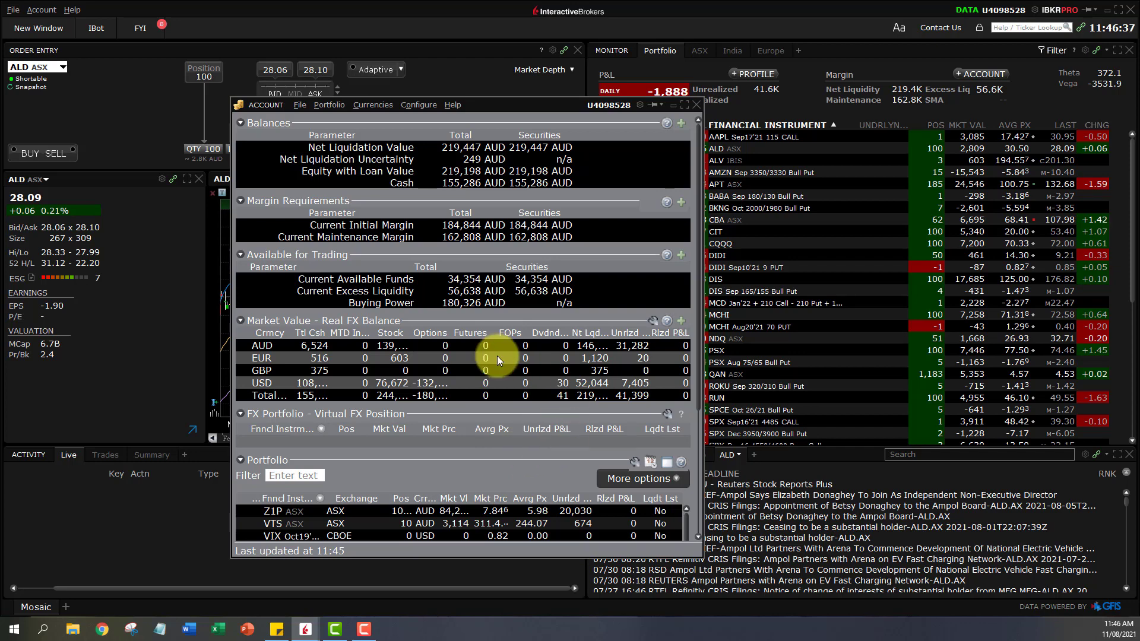
pyautogui.click(841, 288)
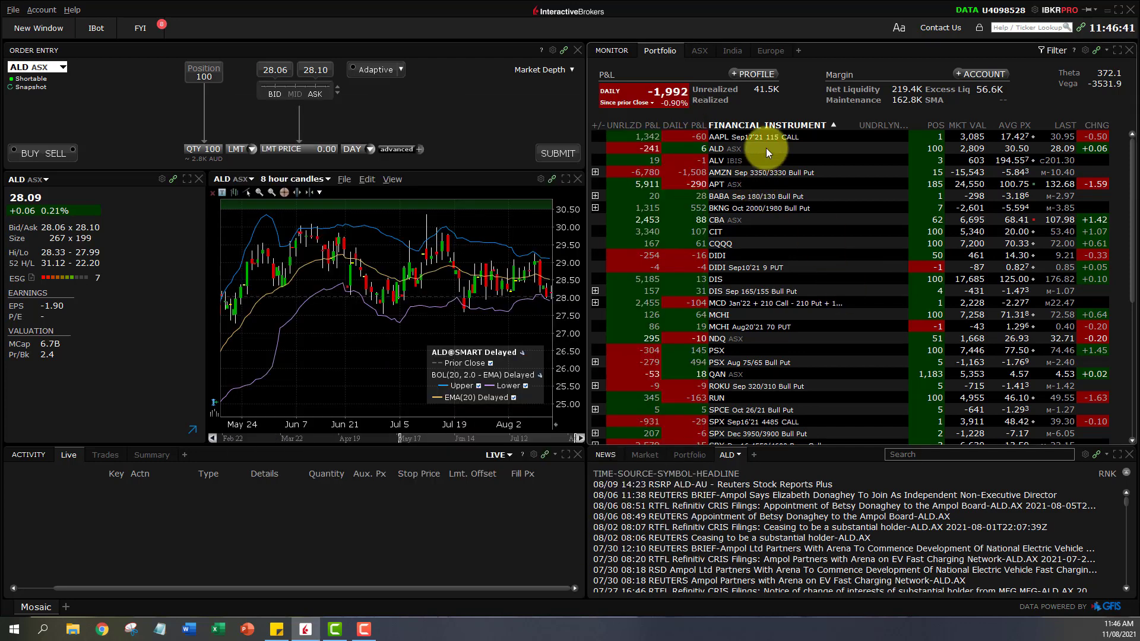
pyautogui.click(743, 148)
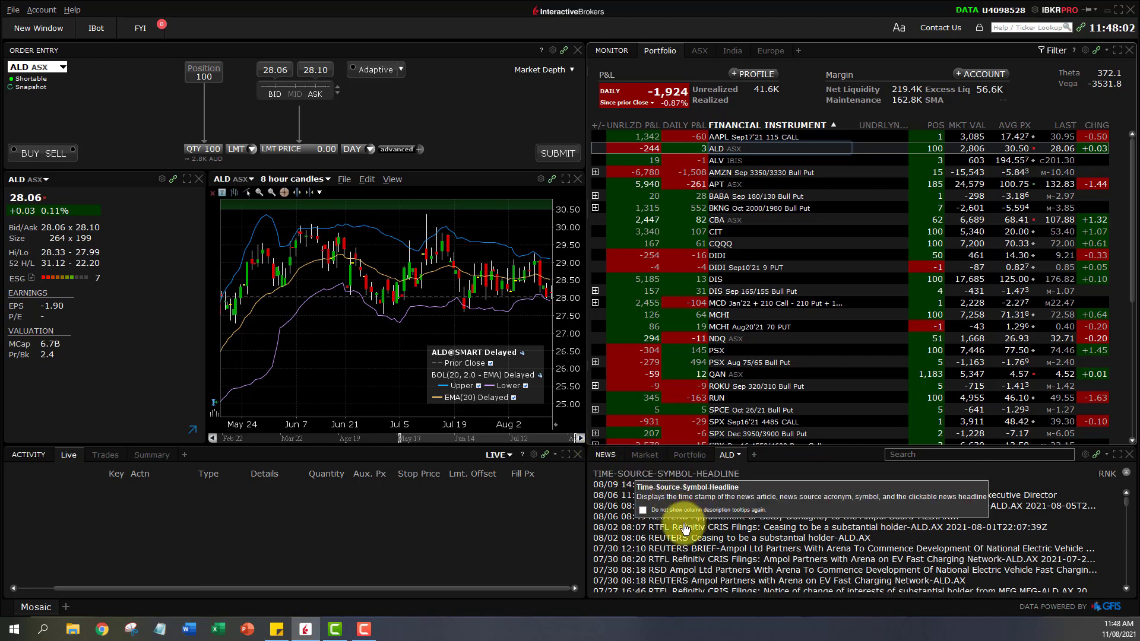
# Step: Look through the news headlines for the whole market, the portfolio and the ALD stock
pyautogui.click(644, 455)
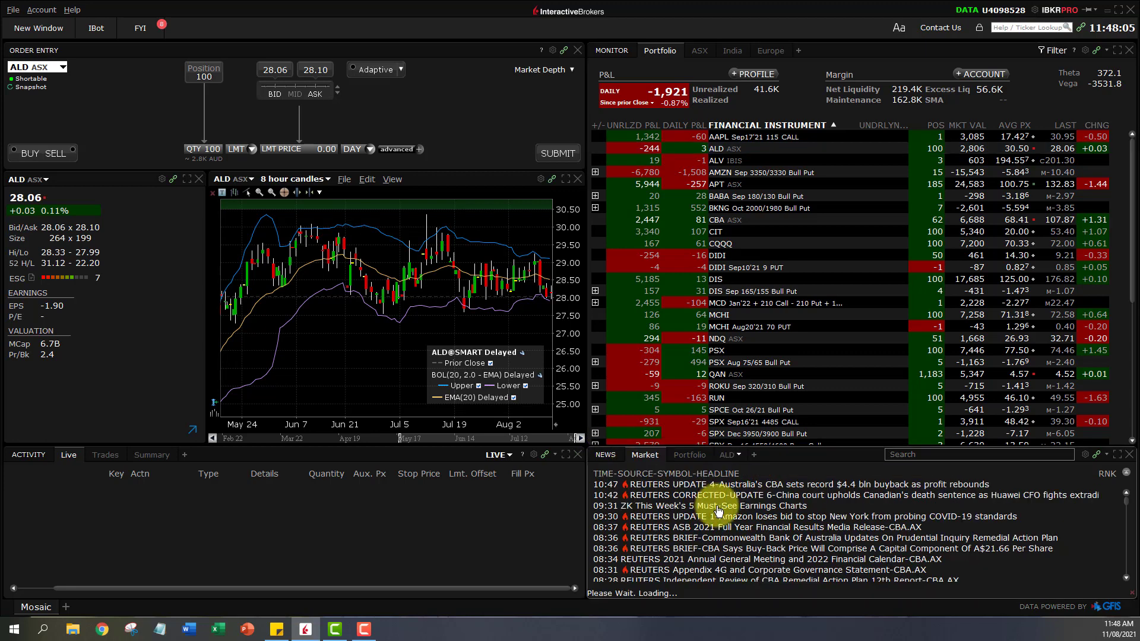
pyautogui.click(695, 455)
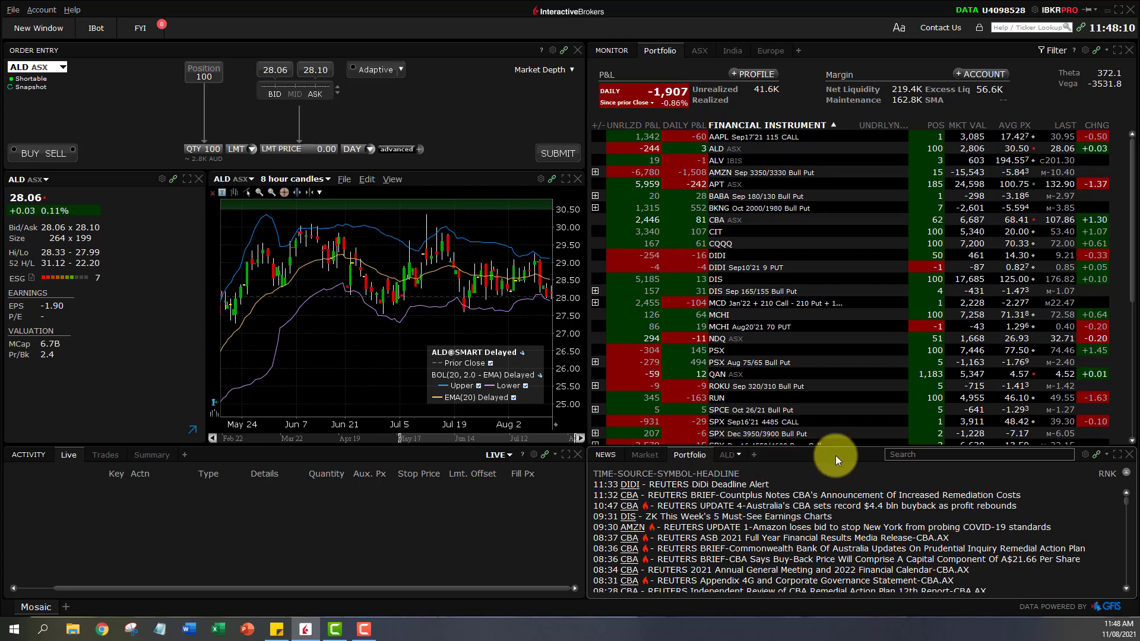
pyautogui.click(739, 453)
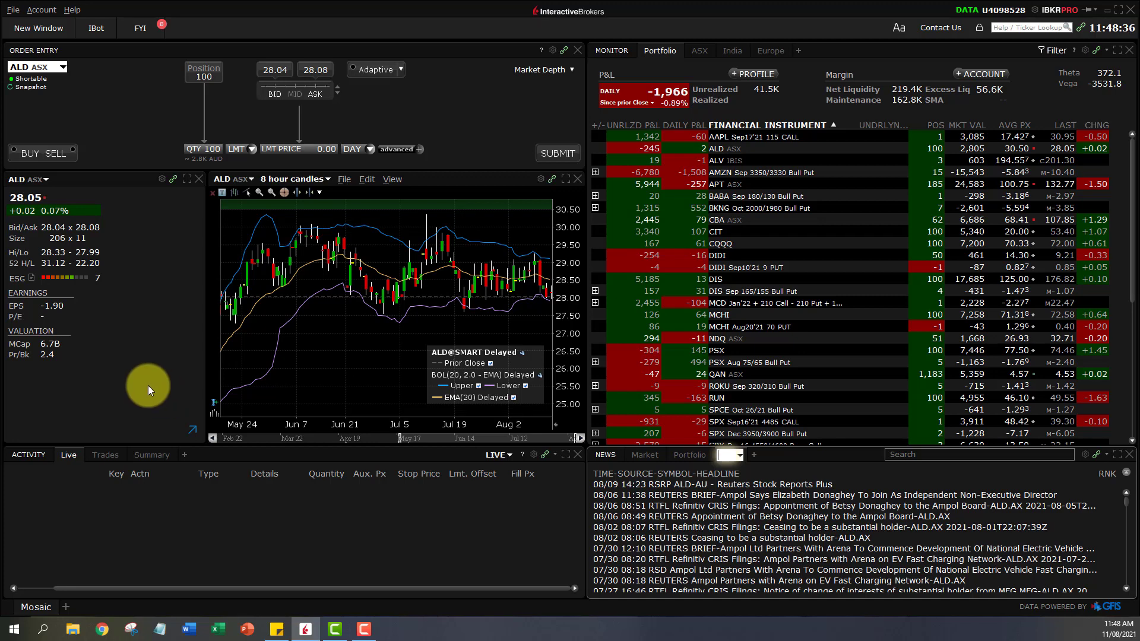
# Step: Add the Option Trading layout from the Options category of the Layout Library as a new workspace tab
pyautogui.click(65, 606)
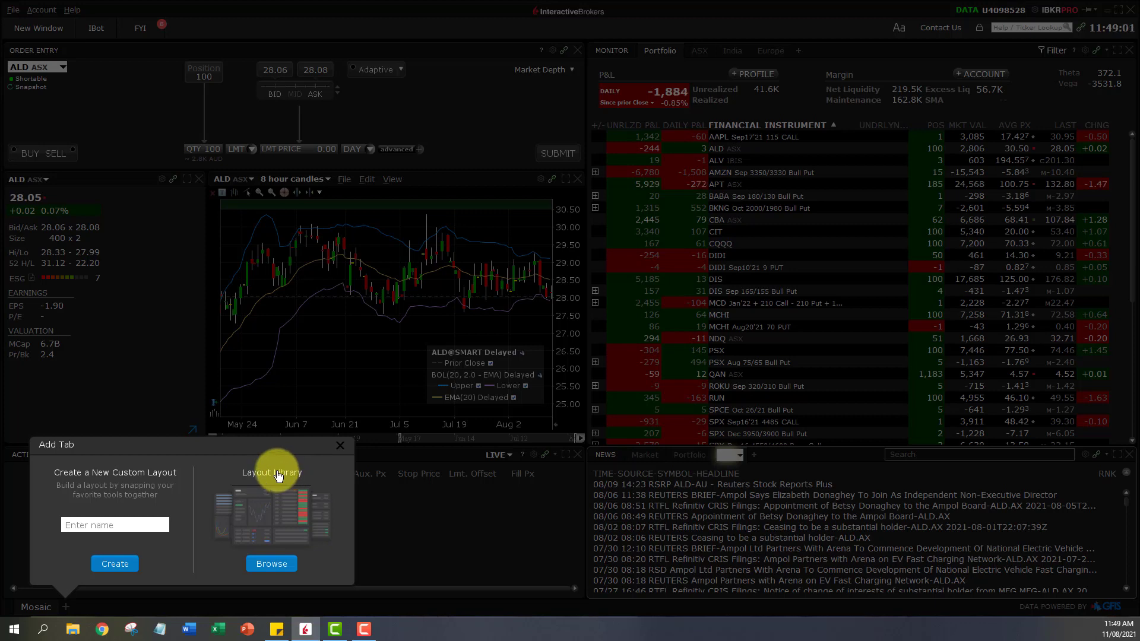
pyautogui.click(270, 564)
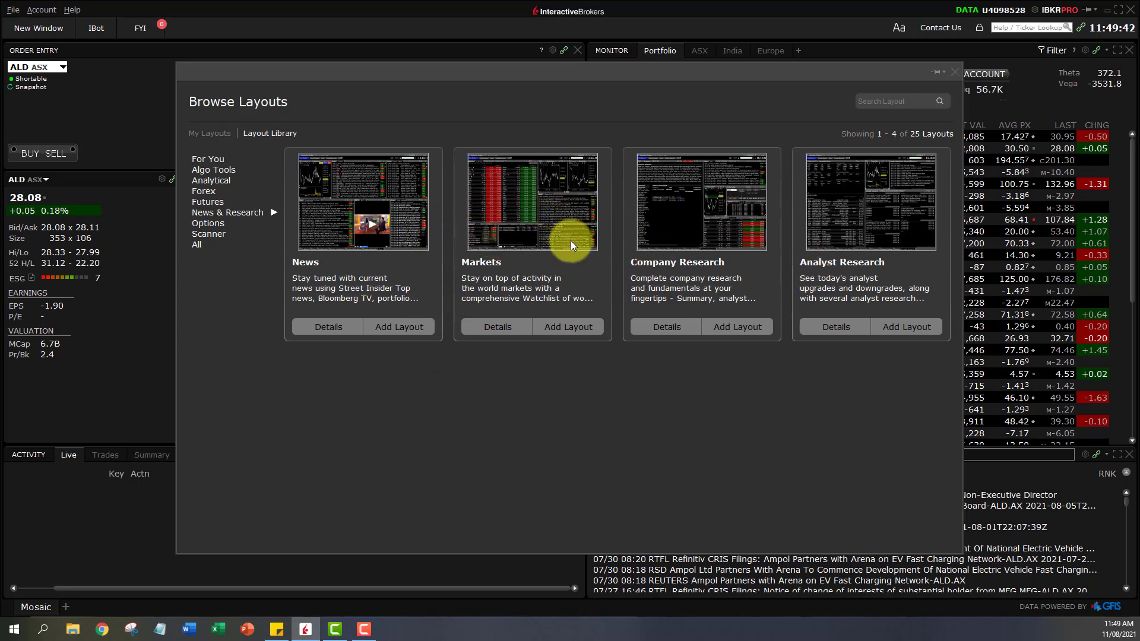
pyautogui.click(218, 224)
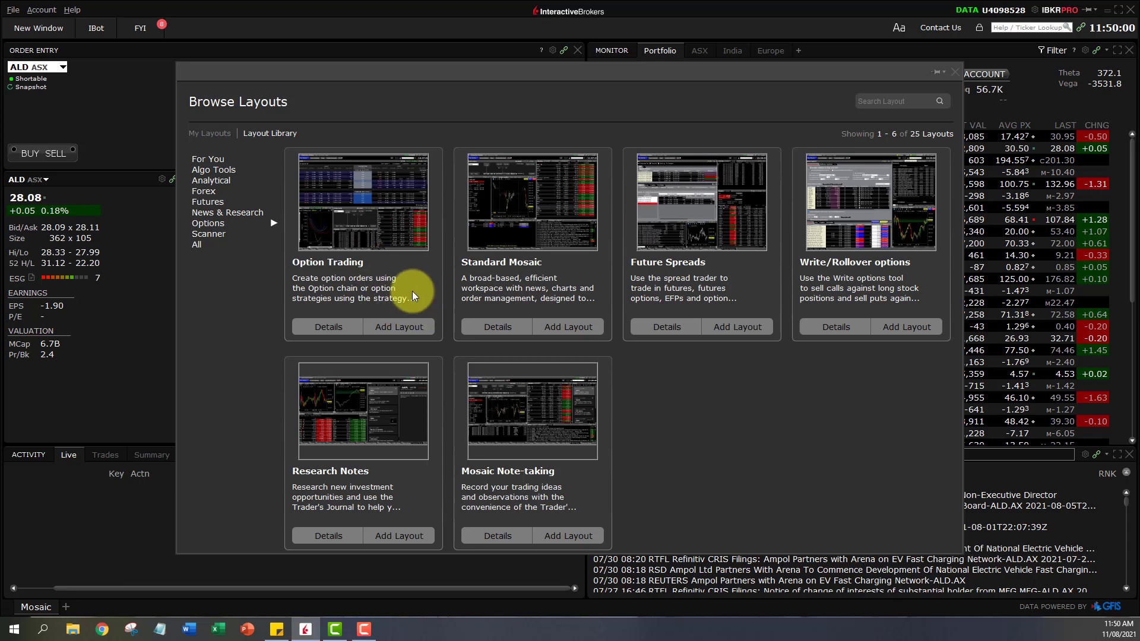
pyautogui.click(400, 325)
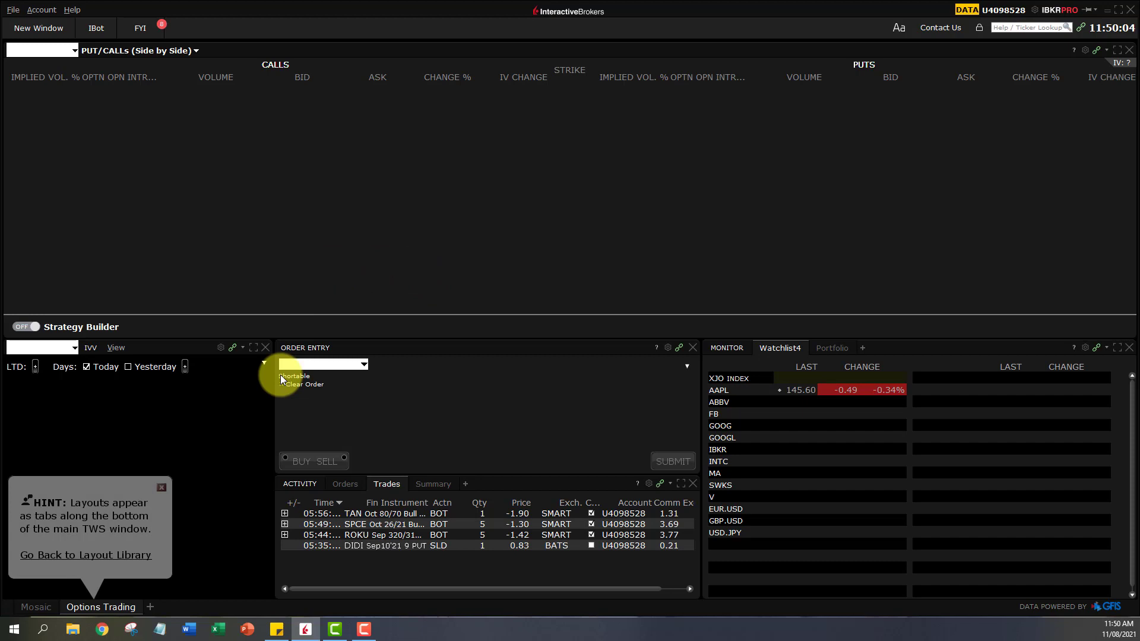
pyautogui.click(162, 487)
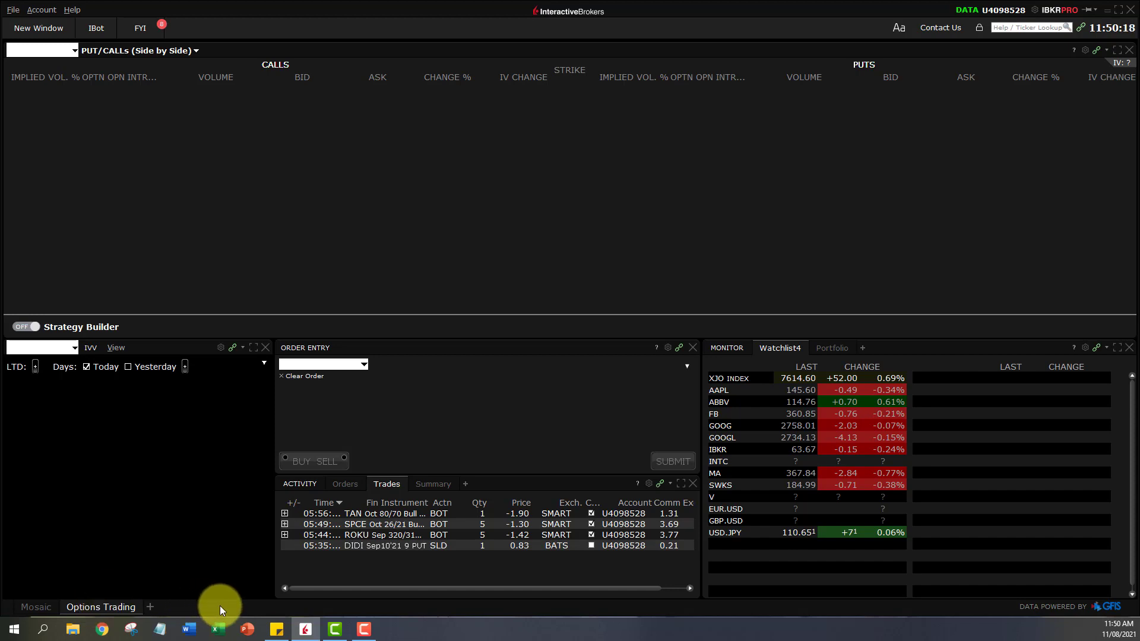
# Step: Add the Write/Rollover options layout from the Options category of the Layout Library
pyautogui.click(152, 606)
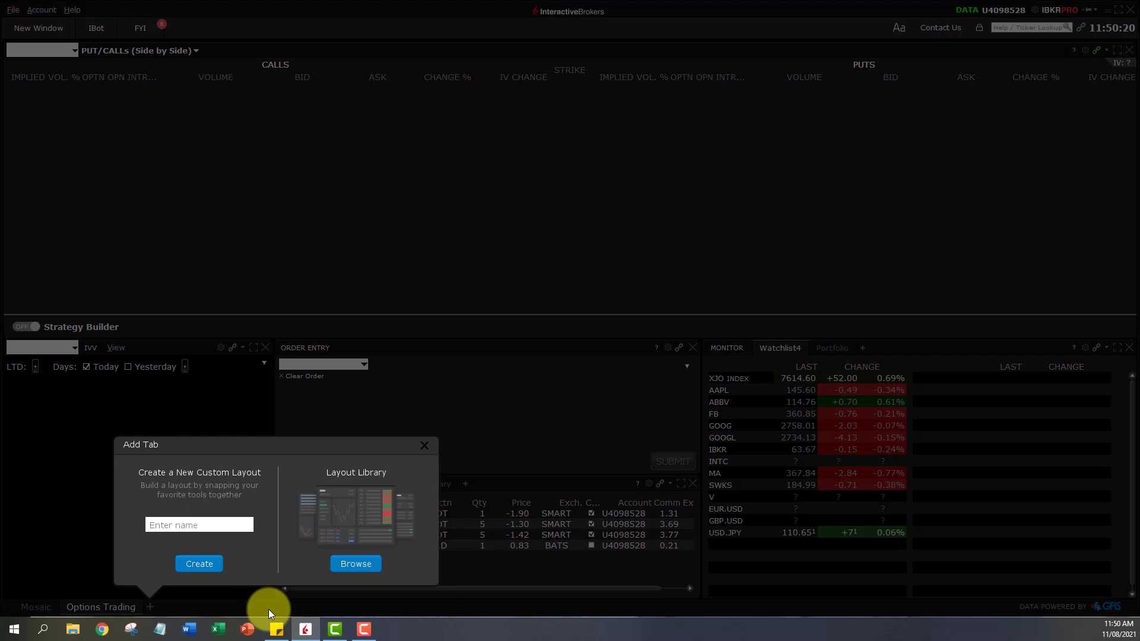
pyautogui.click(374, 561)
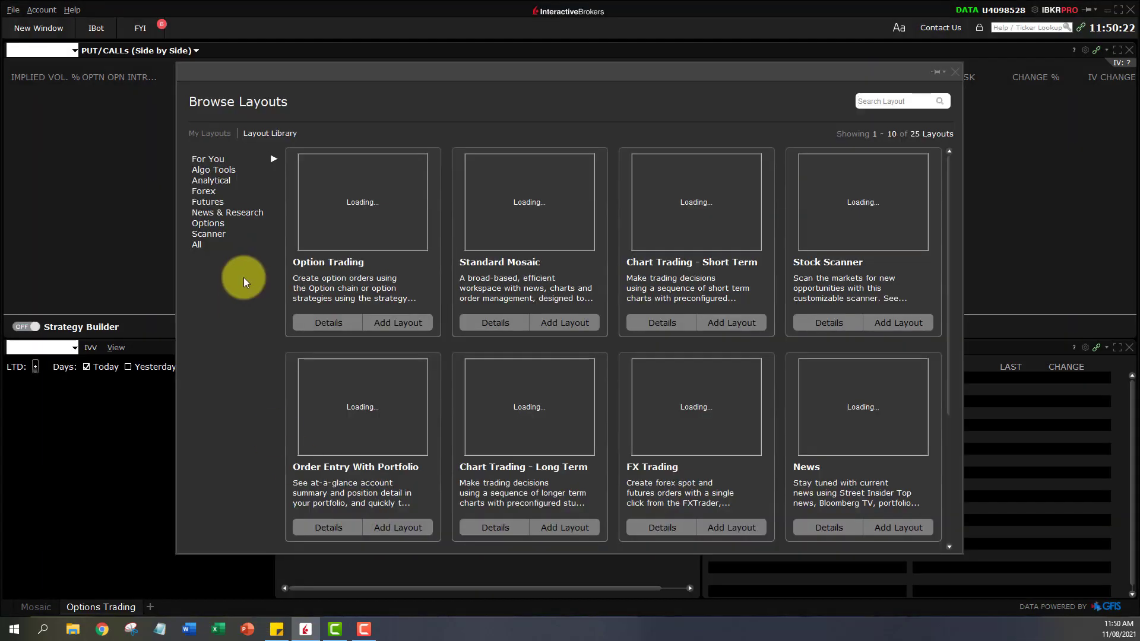
pyautogui.click(230, 223)
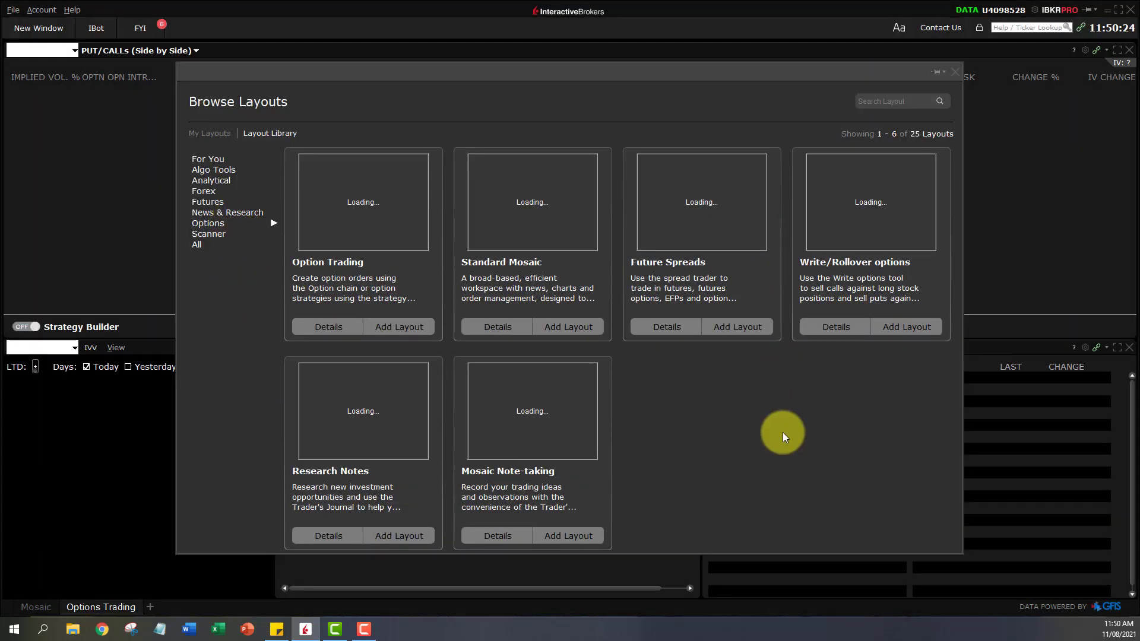
pyautogui.click(912, 331)
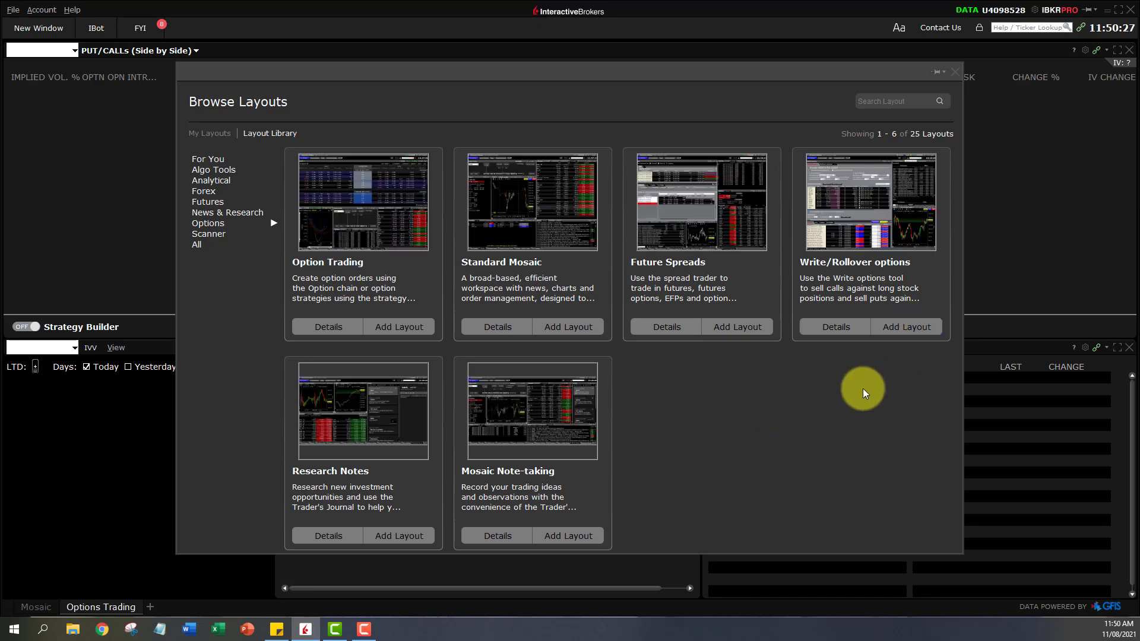
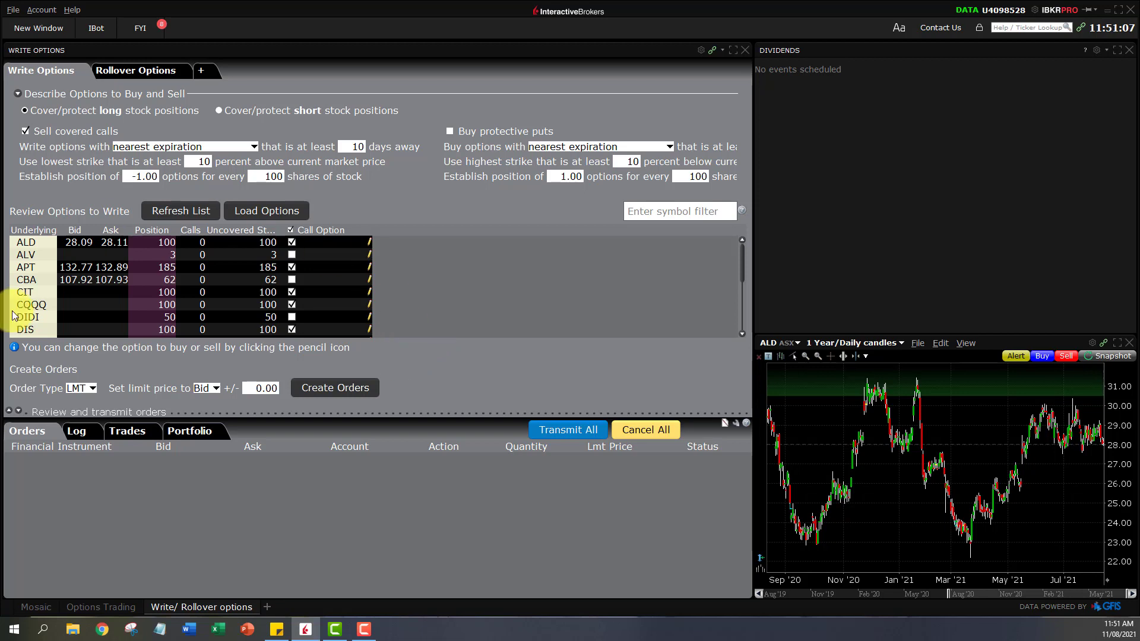
# Step: Review the Rollover Options settings and the portfolio positions listed in the Write/Rollover options layout
pyautogui.click(143, 70)
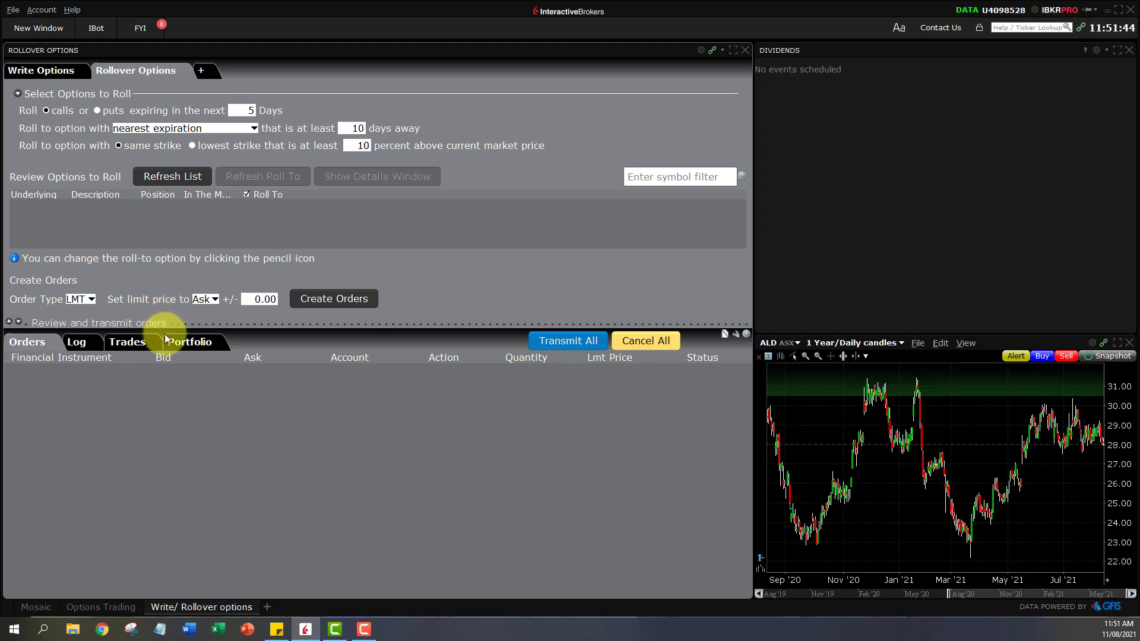
pyautogui.click(189, 342)
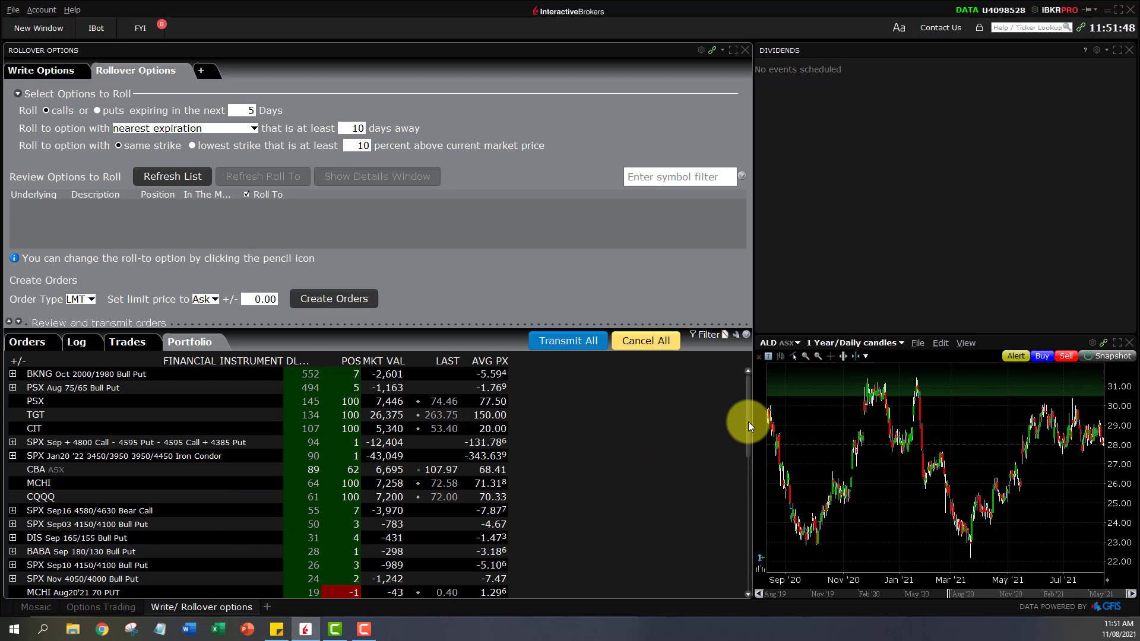
pyautogui.moveTo(748, 421)
pyautogui.mouseDown()
pyautogui.moveTo(746, 561)
pyautogui.moveTo(756, 401)
pyautogui.mouseUp()
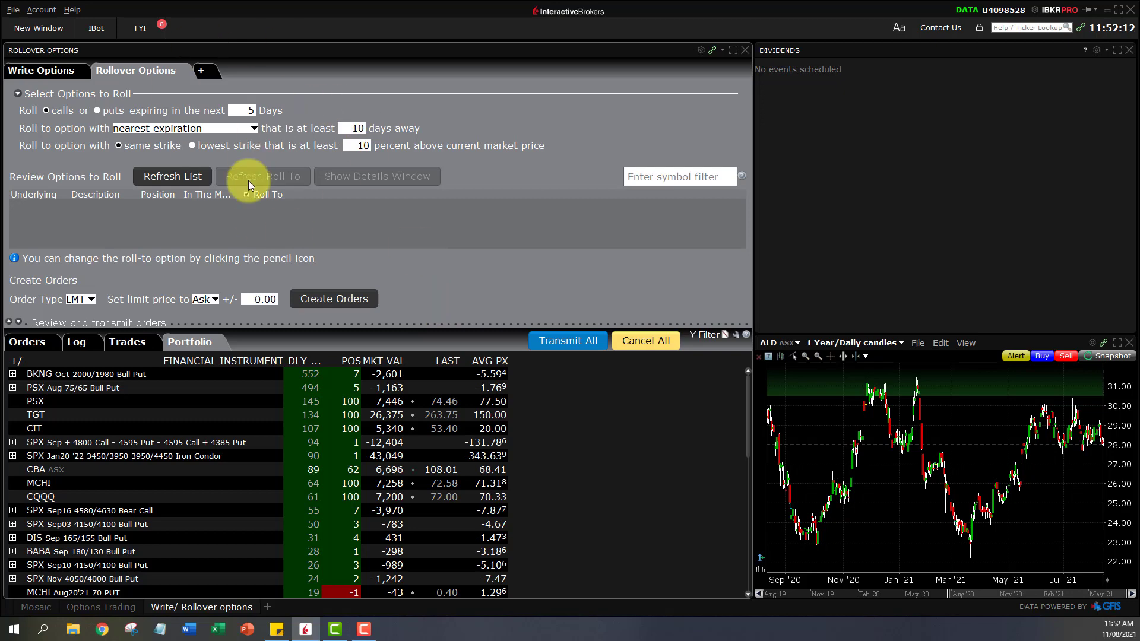
# Step: Look up the ticker SPY and load its option chain in the Options Trading layout
pyautogui.click(99, 606)
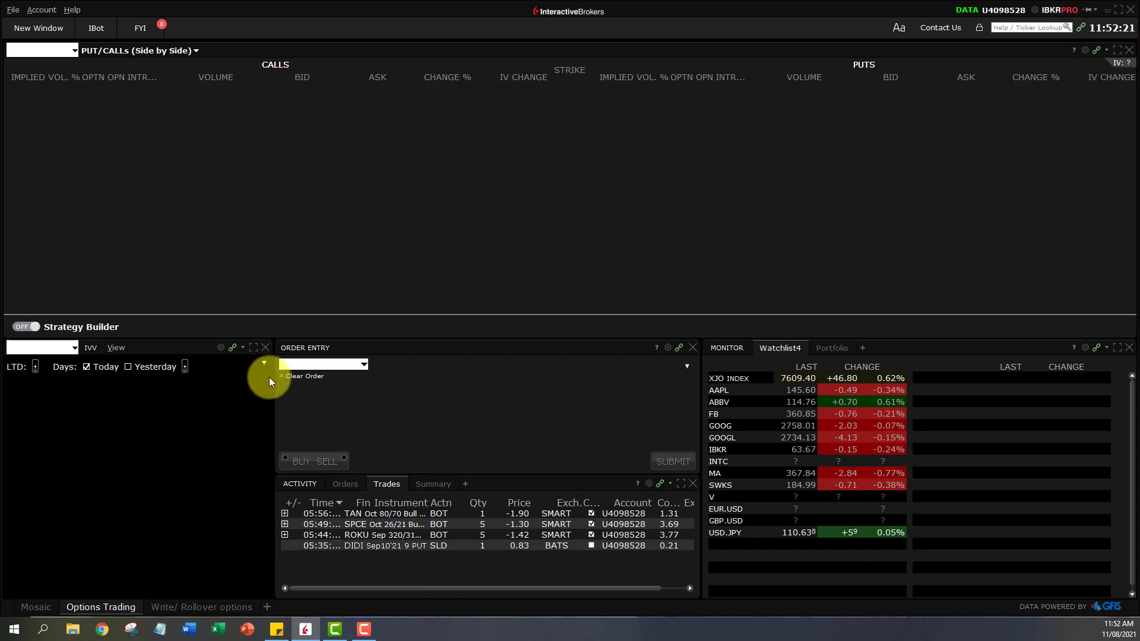
pyautogui.click(1045, 29)
pyautogui.write('SPY')
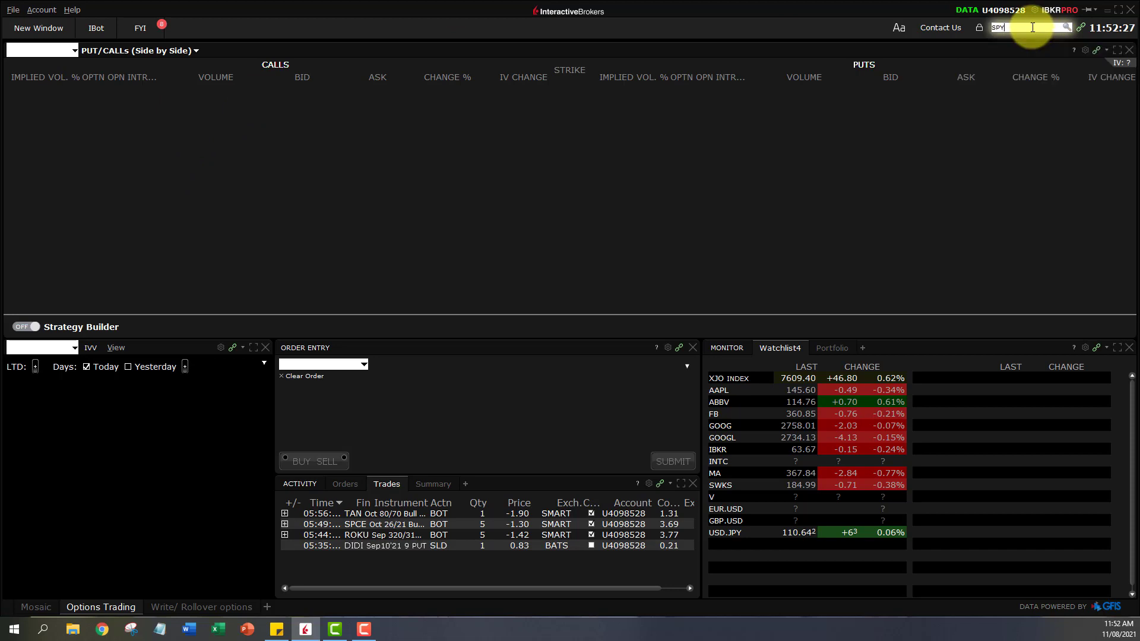
pyautogui.click(1068, 29)
pyautogui.click(991, 91)
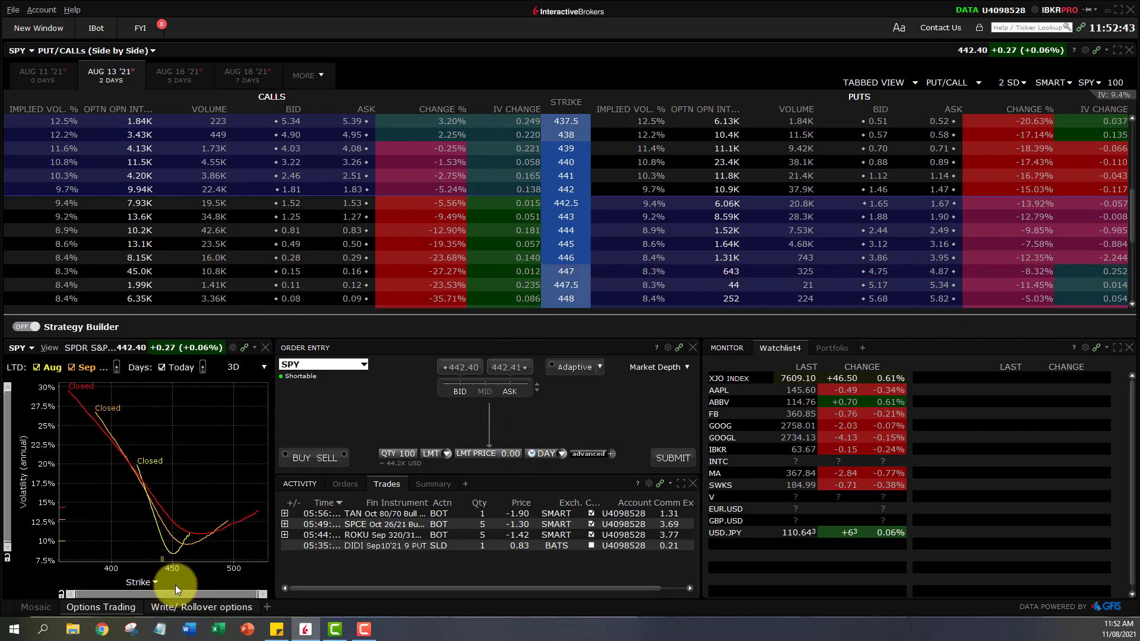
# Step: View the ALD position's quote and chart in the Mosaic layout and return to the Options Trading layout
pyautogui.click(35, 608)
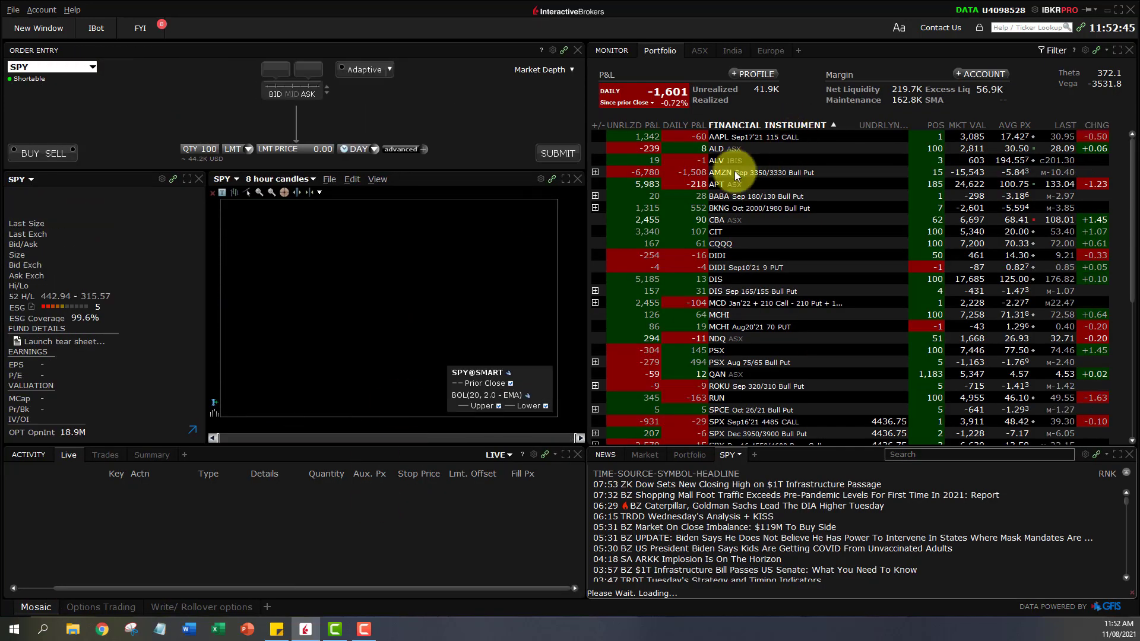
pyautogui.click(732, 153)
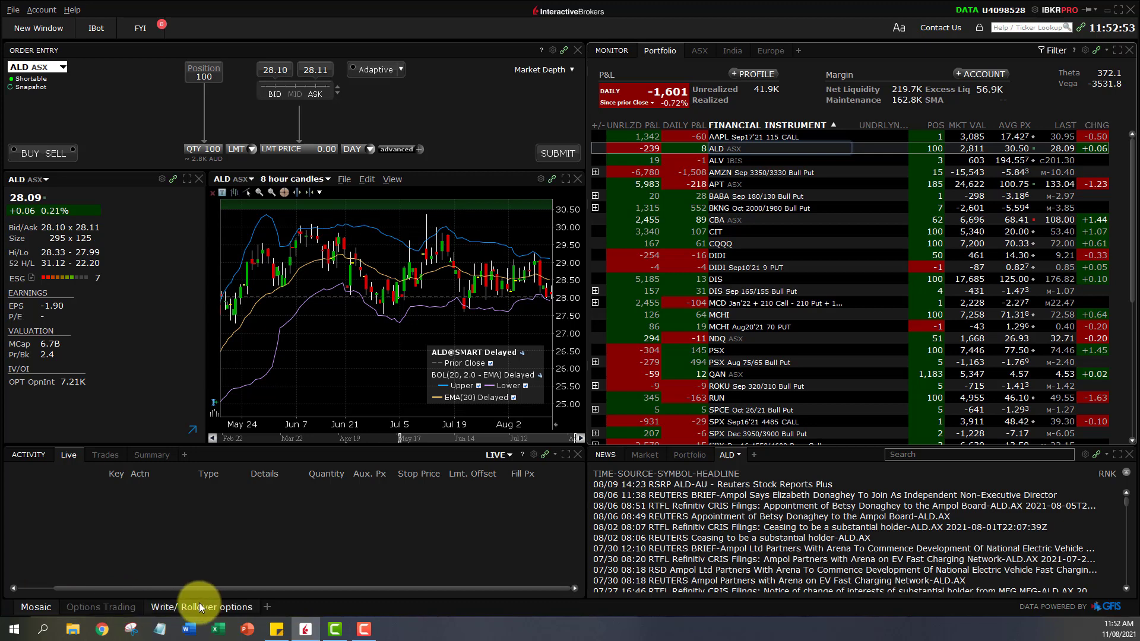
pyautogui.click(108, 607)
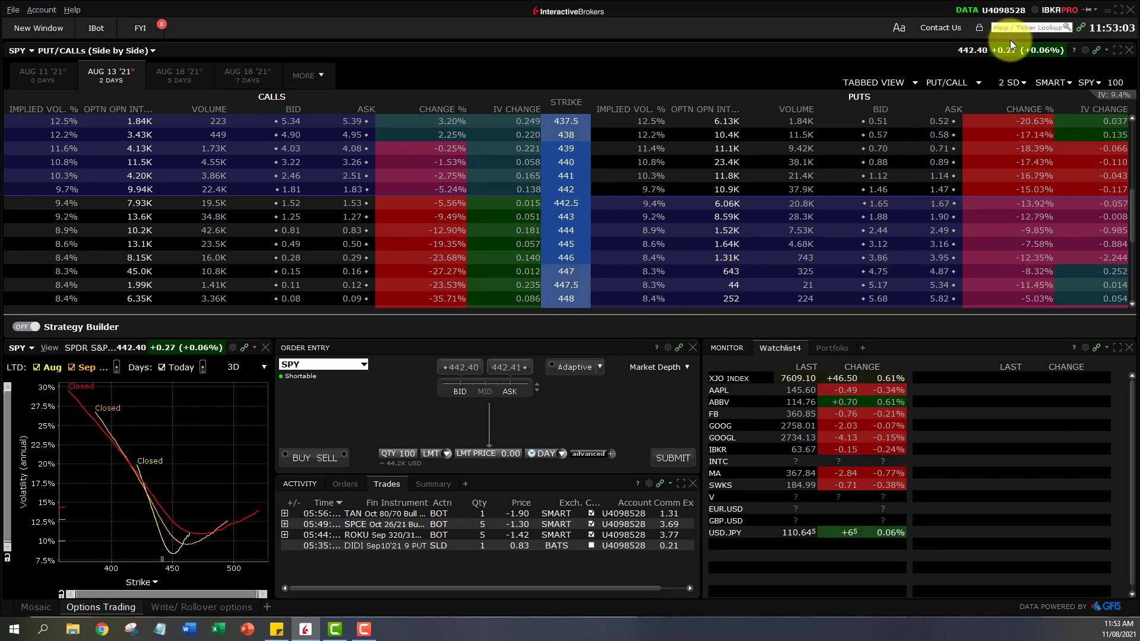
pyautogui.click(1024, 26)
pyautogui.write('SPY')
pyautogui.press('Escape')
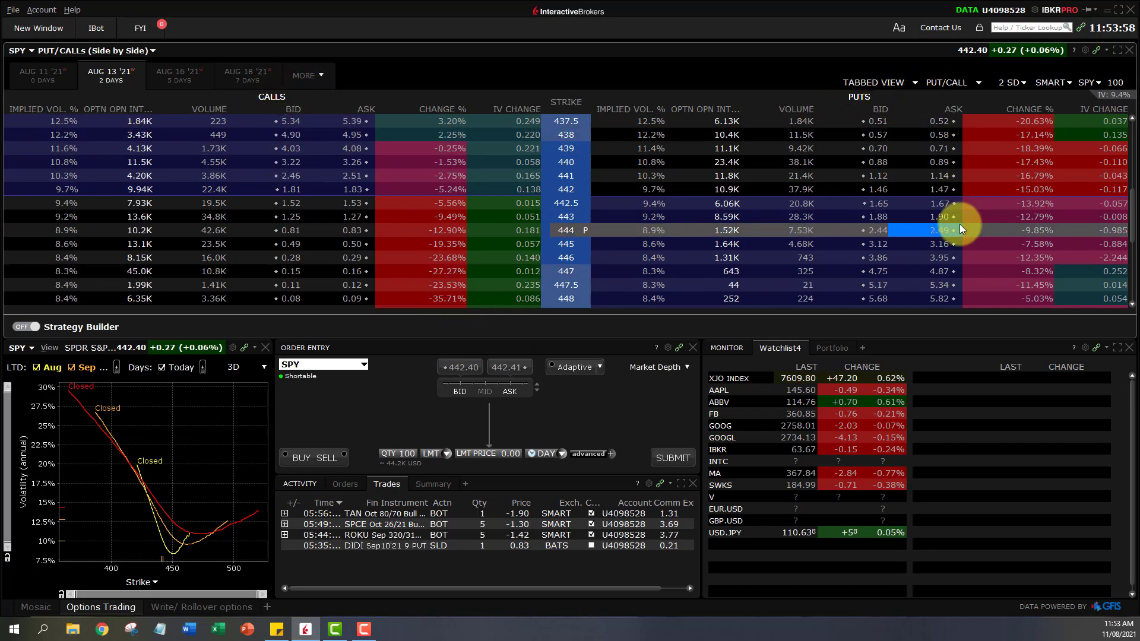
# Step: Check the SPY option chain's list and tabbed view choices, and display all strikes down to the lowest one
pyautogui.click(914, 81)
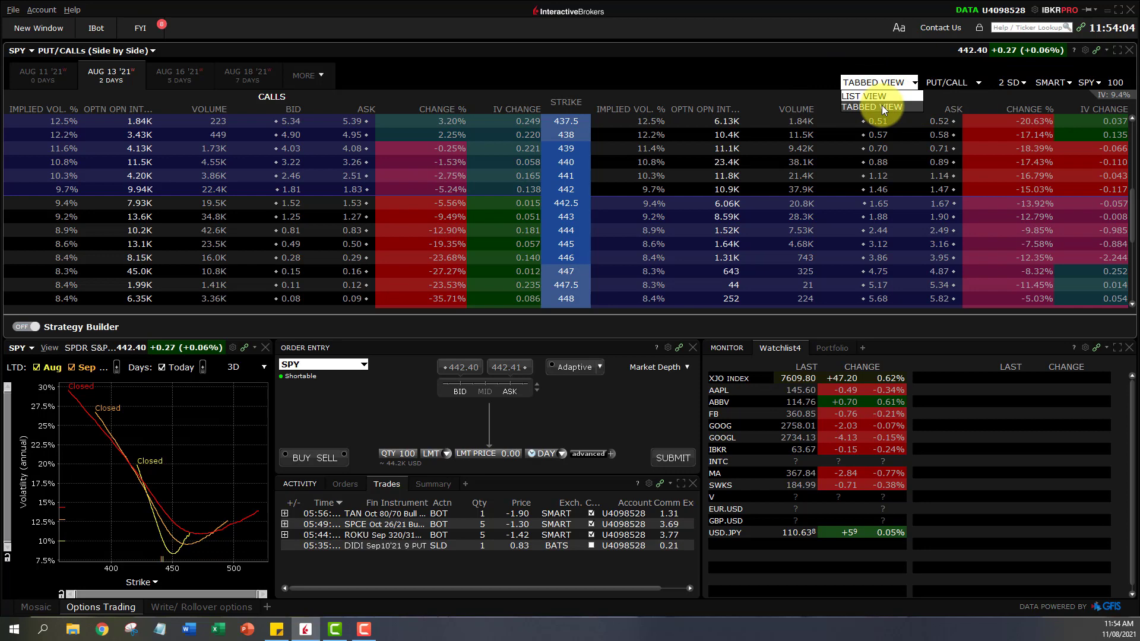
pyautogui.click(940, 98)
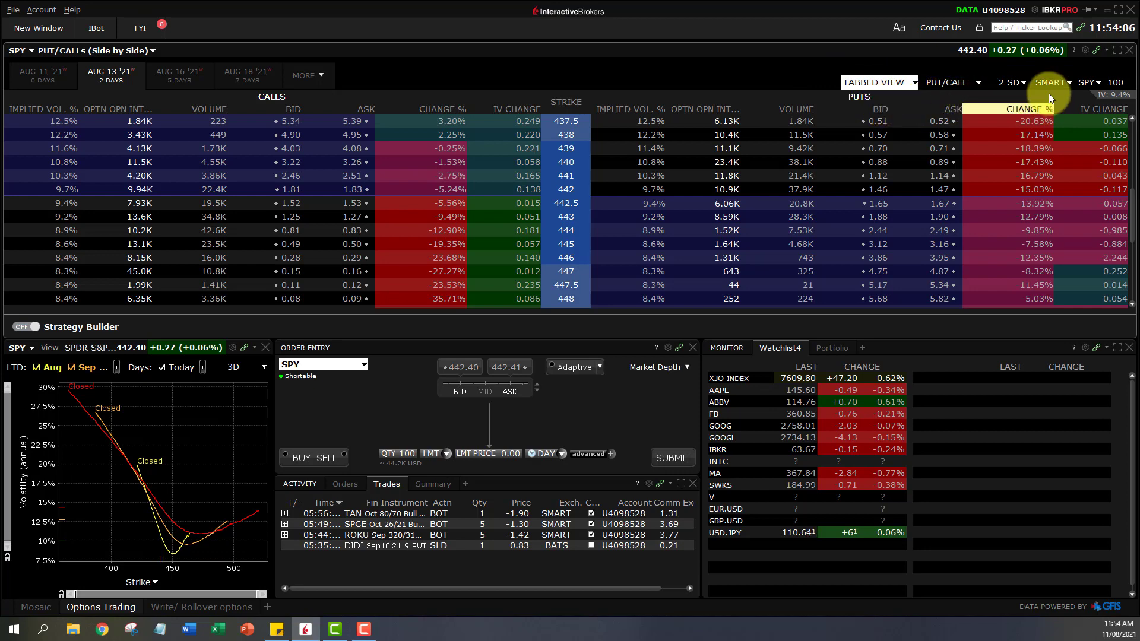
pyautogui.click(1022, 83)
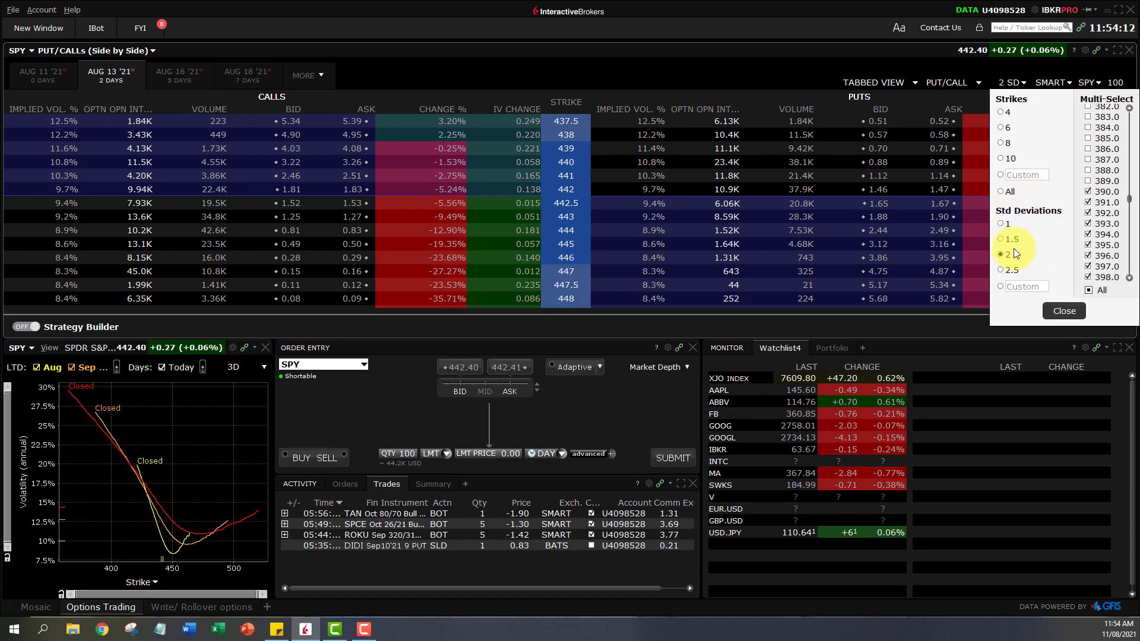
pyautogui.click(1008, 193)
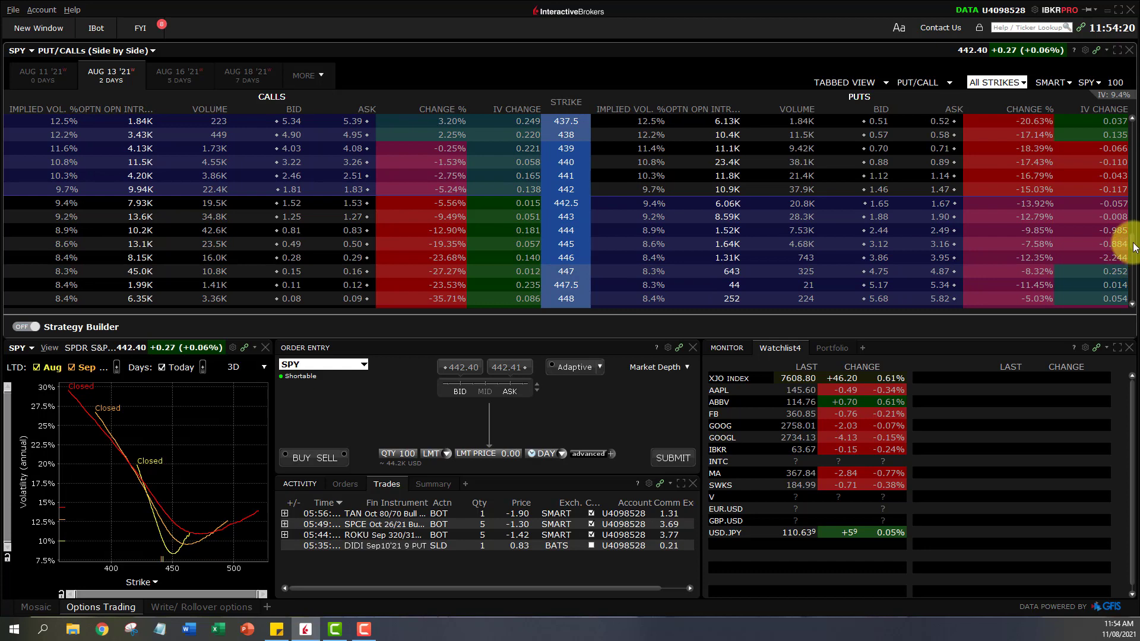
pyautogui.moveTo(1133, 249); pyautogui.dragTo(1130, 123)
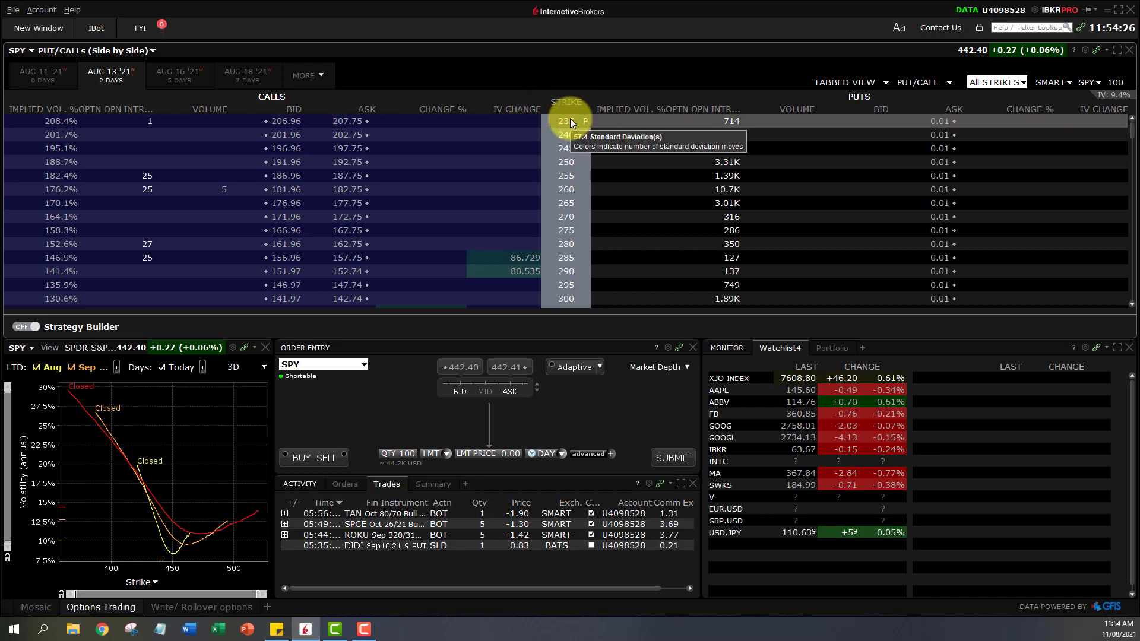
# Step: Limit the SPY option chain's strikes to 2 SD and check the available exchange routing choices
pyautogui.click(1022, 83)
pyautogui.click(986, 256)
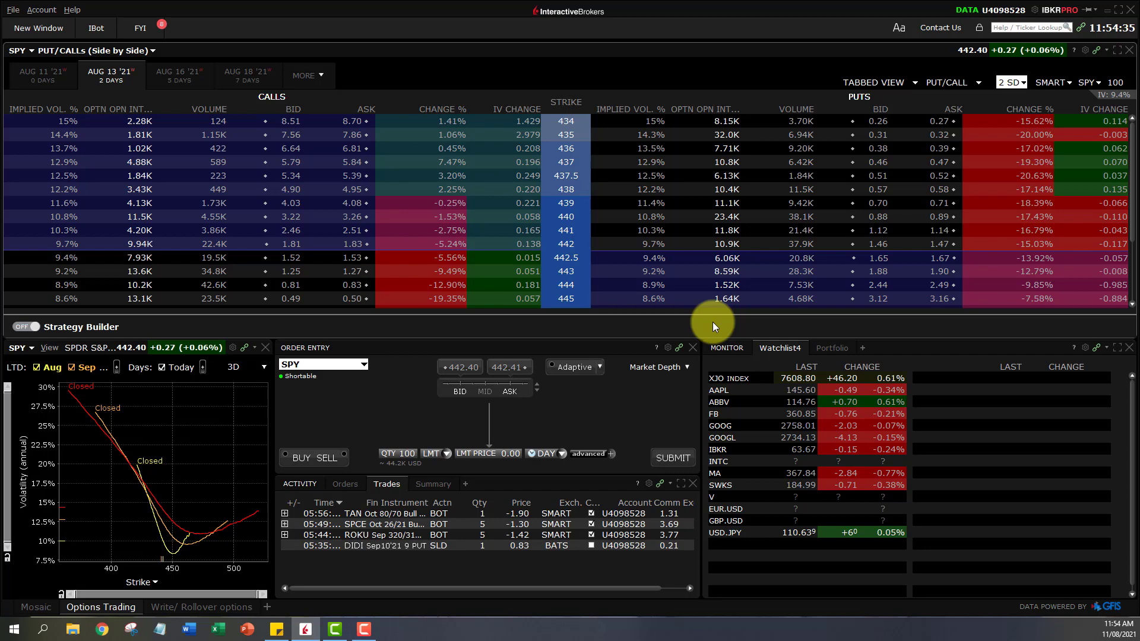
pyautogui.click(1068, 82)
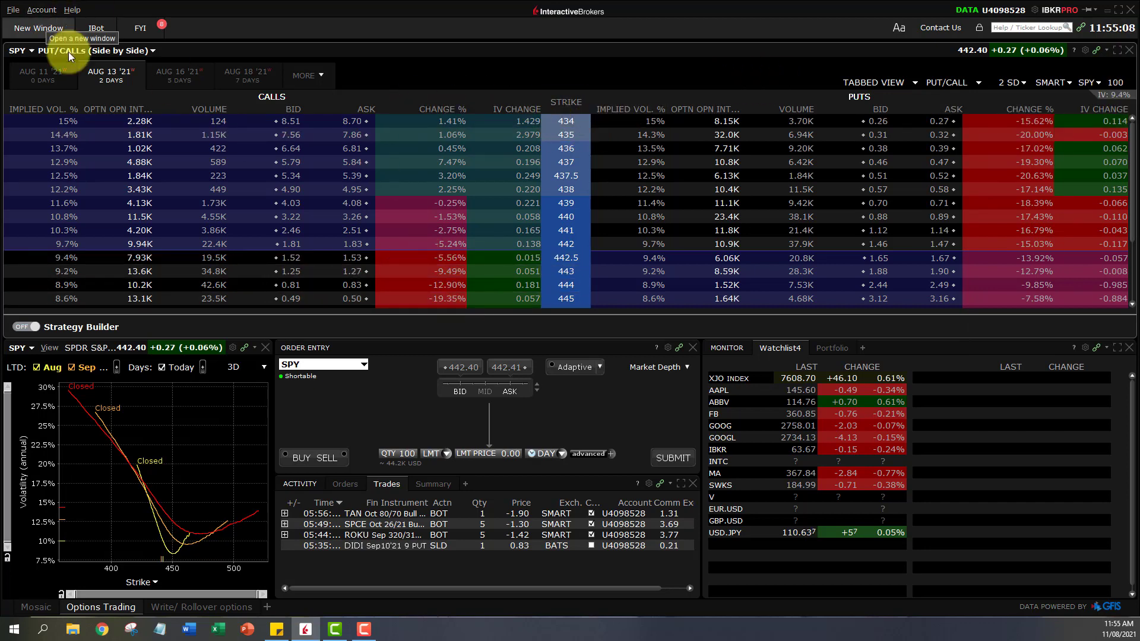
# Step: View the AUG 16 '21 expiration of the SPY chain and browse the list of further last trading days
pyautogui.click(178, 75)
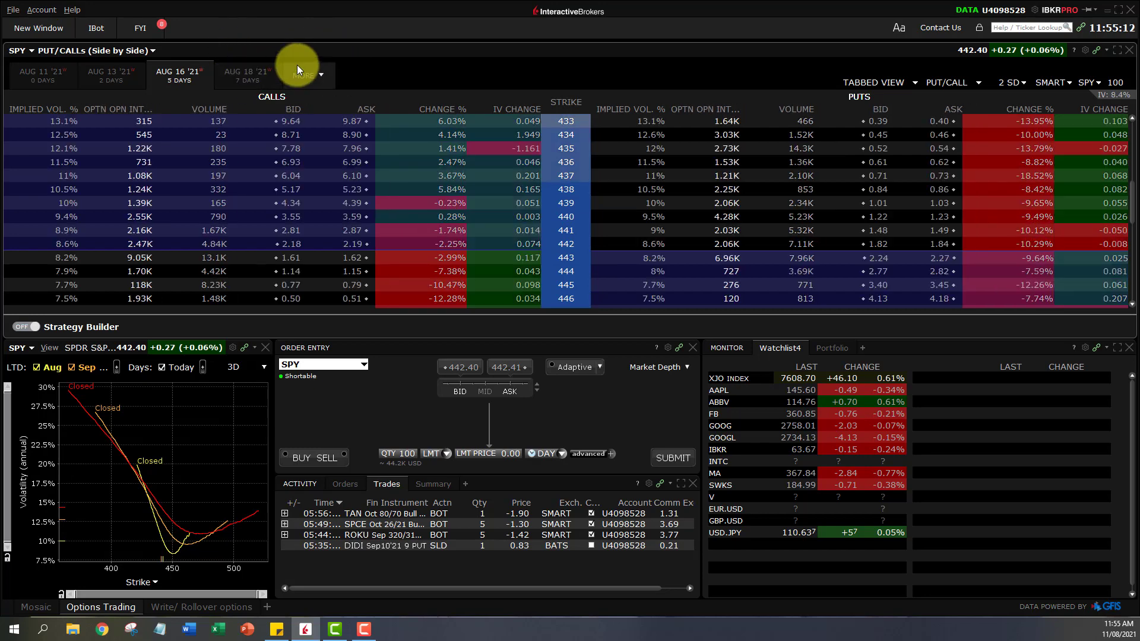
pyautogui.click(310, 76)
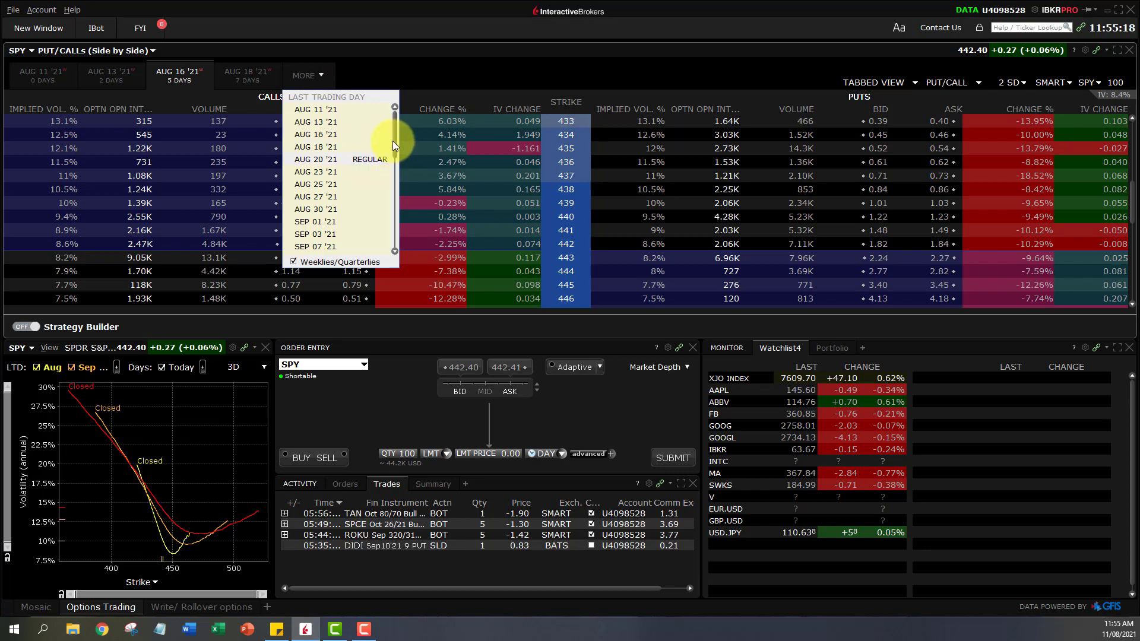
pyautogui.moveTo(393, 141); pyautogui.dragTo(399, 187)
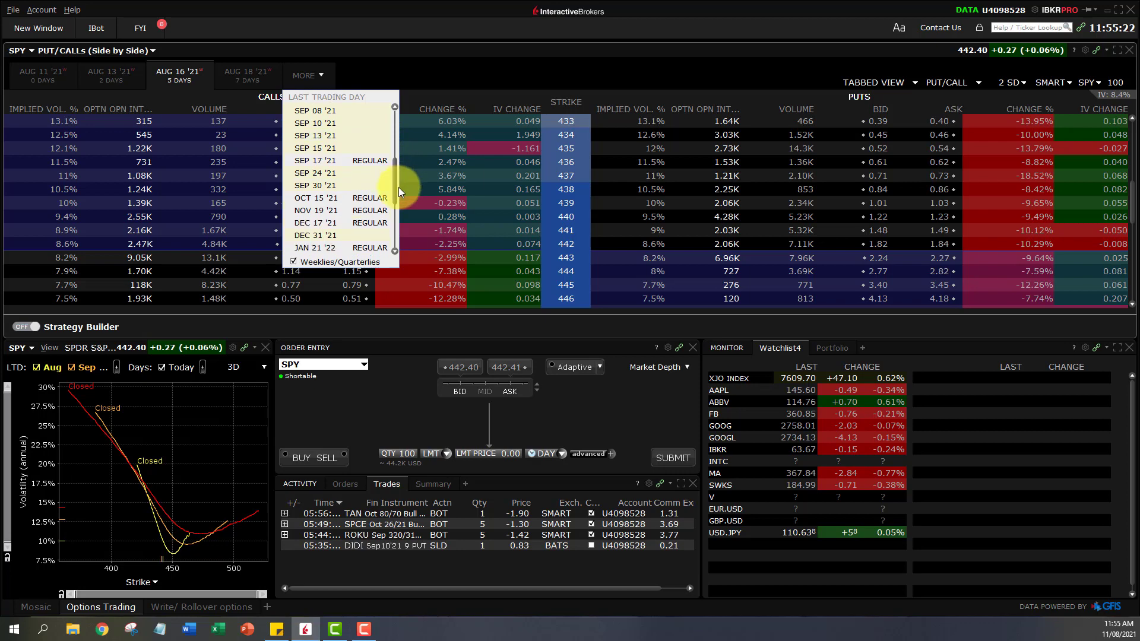
# Step: Hide the weekly and quarterly expirations, review the remaining monthly dates, and show Weeklies/Quarterlies again
pyautogui.click(315, 263)
pyautogui.click(303, 70)
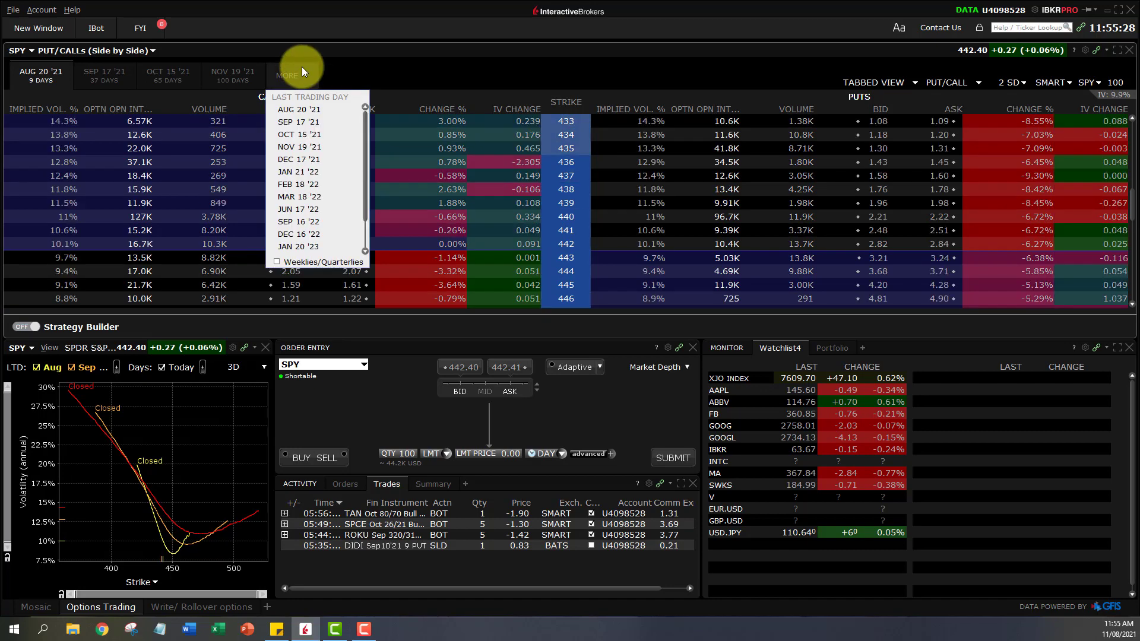
pyautogui.moveTo(364, 159); pyautogui.dragTo(366, 165)
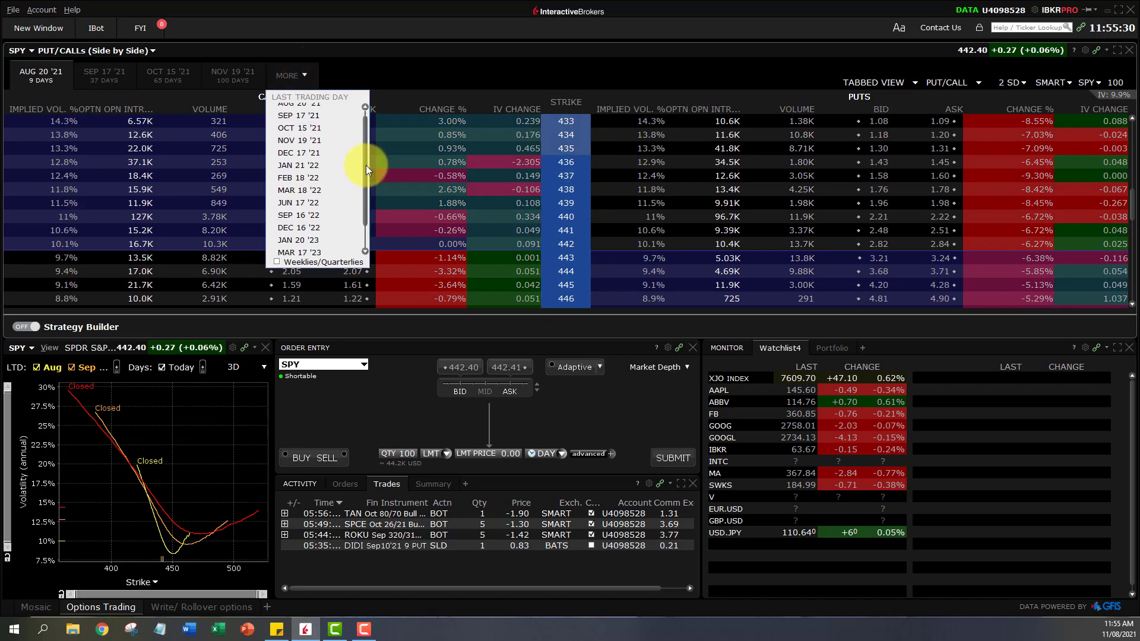
pyautogui.click(289, 263)
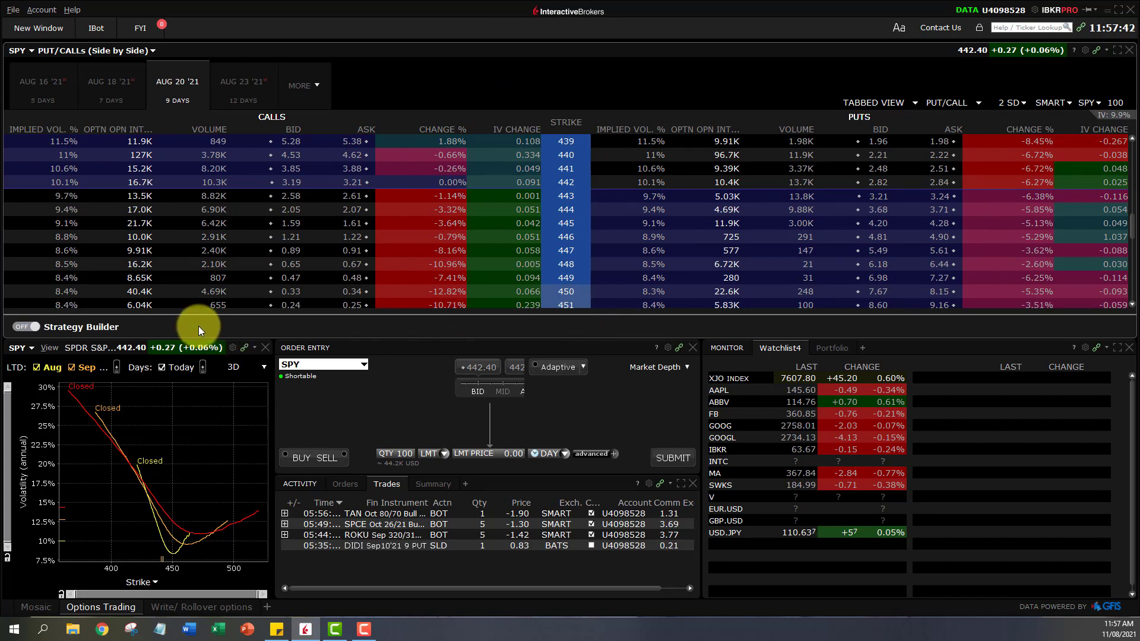
# Step: Turn on the Strategy Builder and add two AUG 20 '21 legs: sell the 438 put and buy the 436 put
pyautogui.click(15, 324)
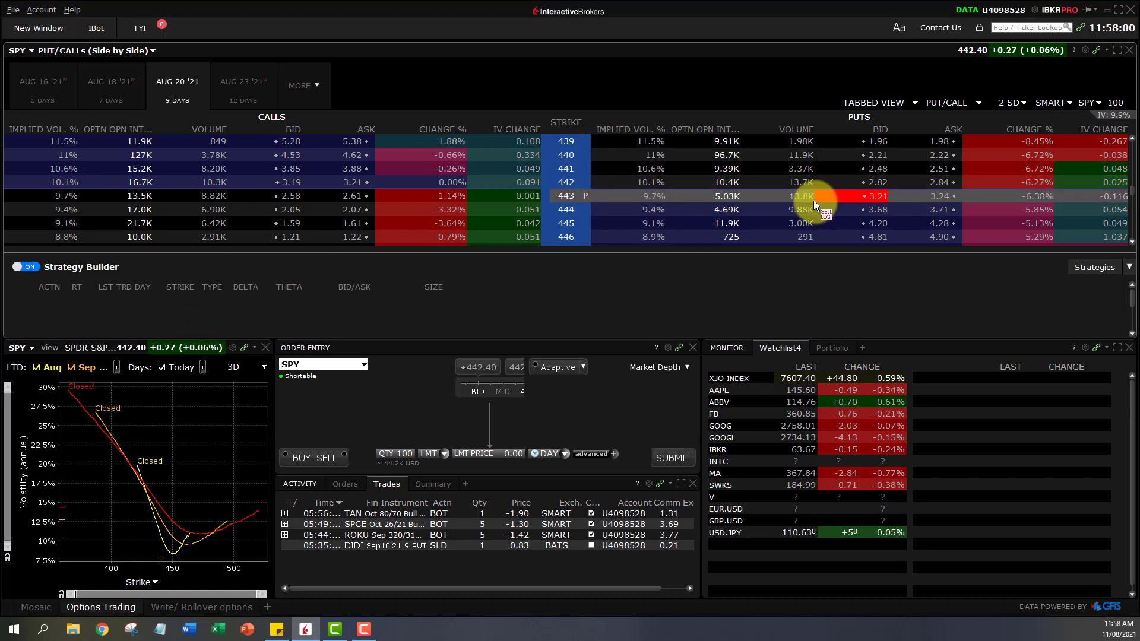
pyautogui.scroll(1, 854, 182)
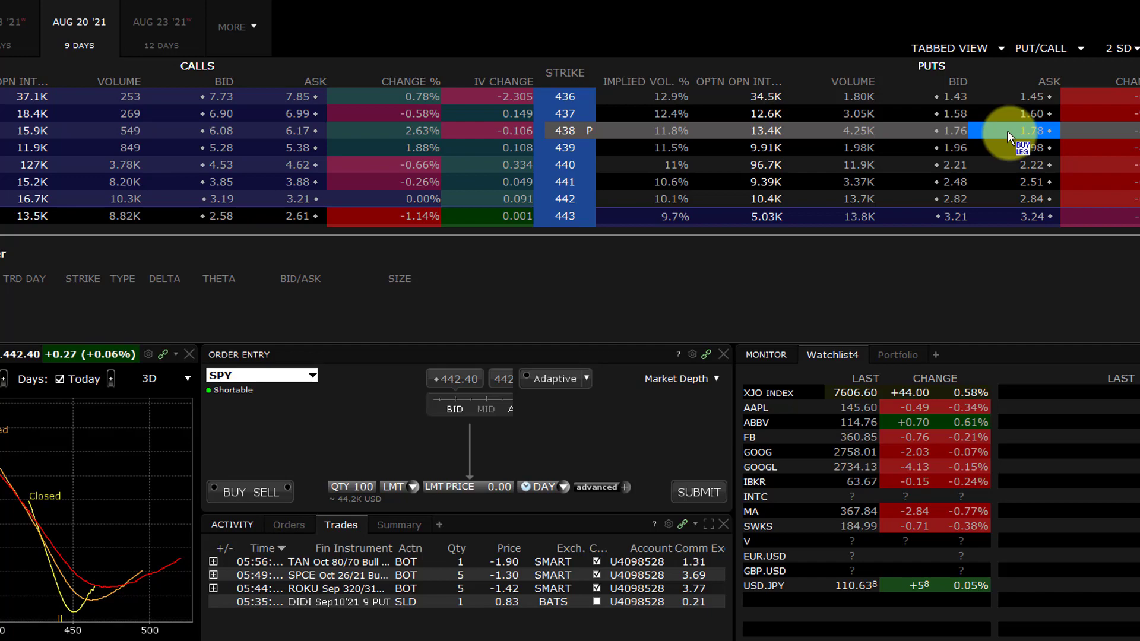
pyautogui.click(929, 129)
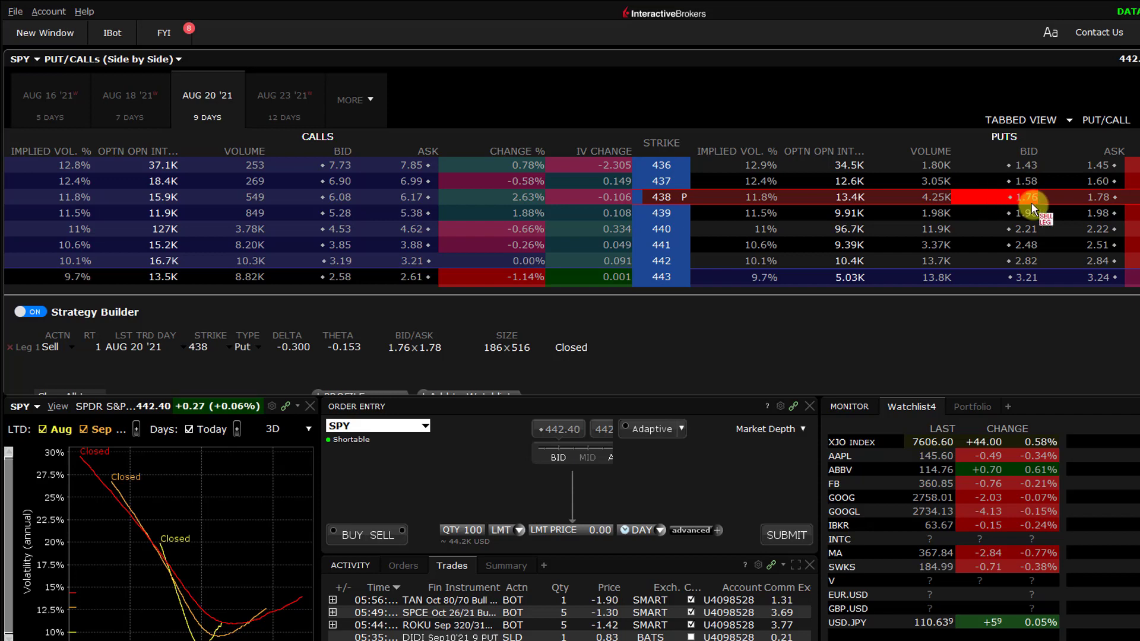
pyautogui.click(1095, 168)
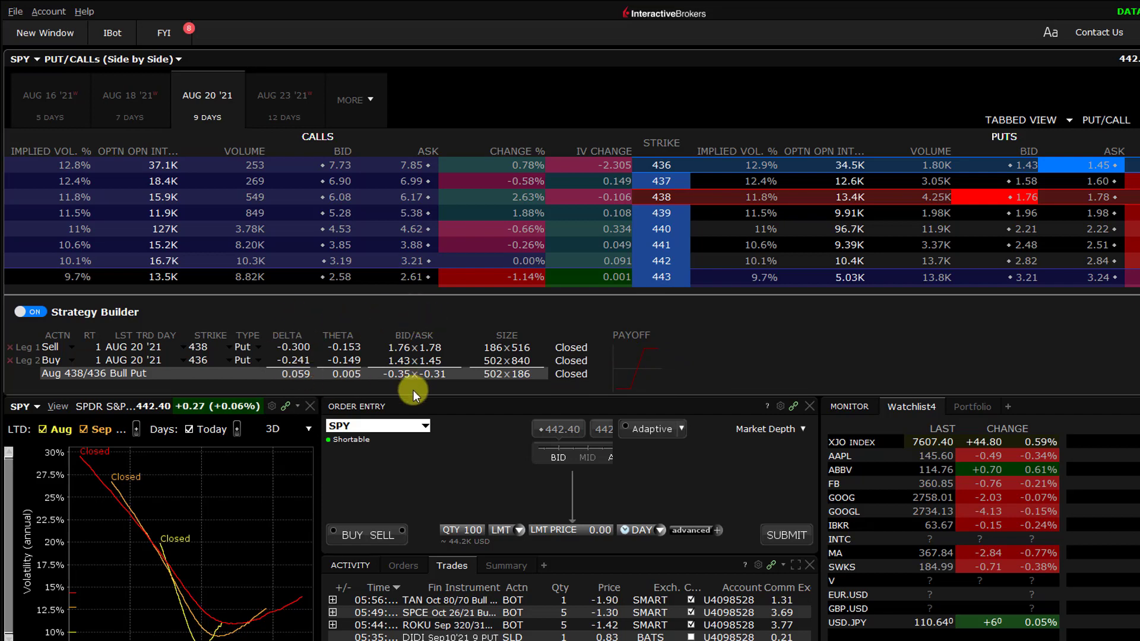
# Step: Check the order types offered in Order Entry and the predefined option strategies in the Strategy Builder
pyautogui.moveTo(402, 382)
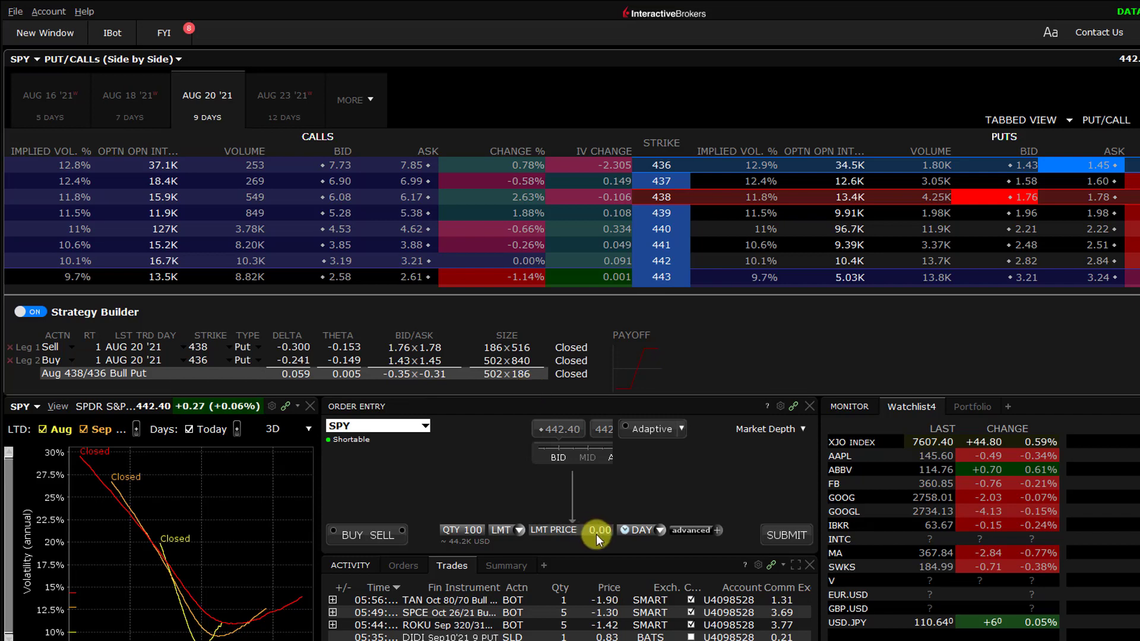
pyautogui.click(520, 531)
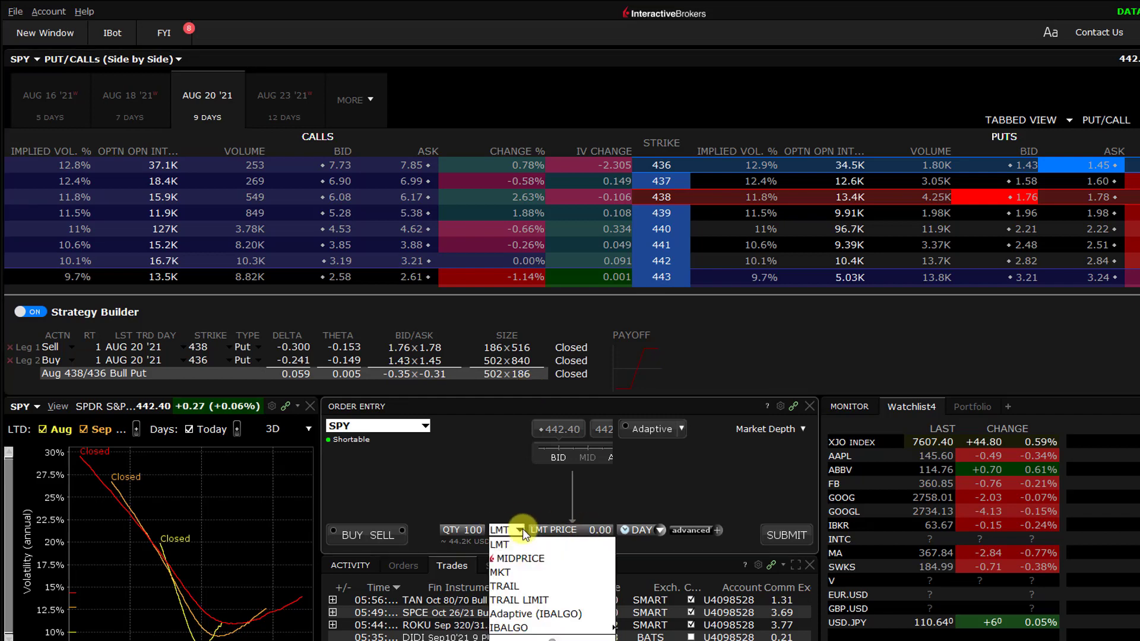
pyautogui.click(521, 532)
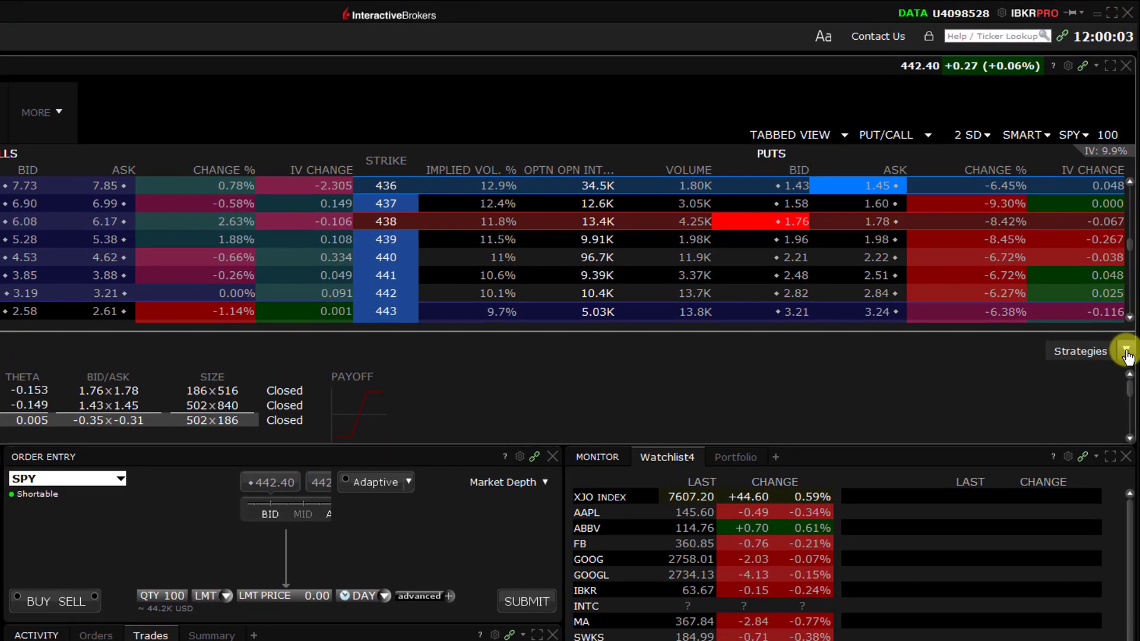
pyautogui.click(1126, 353)
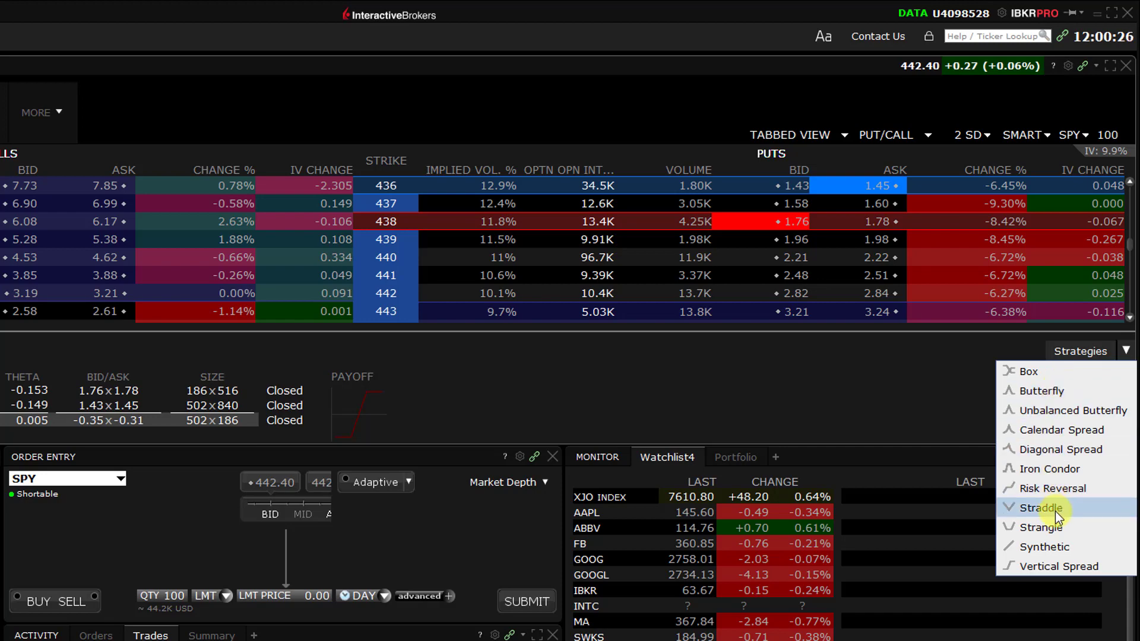
pyautogui.click(903, 407)
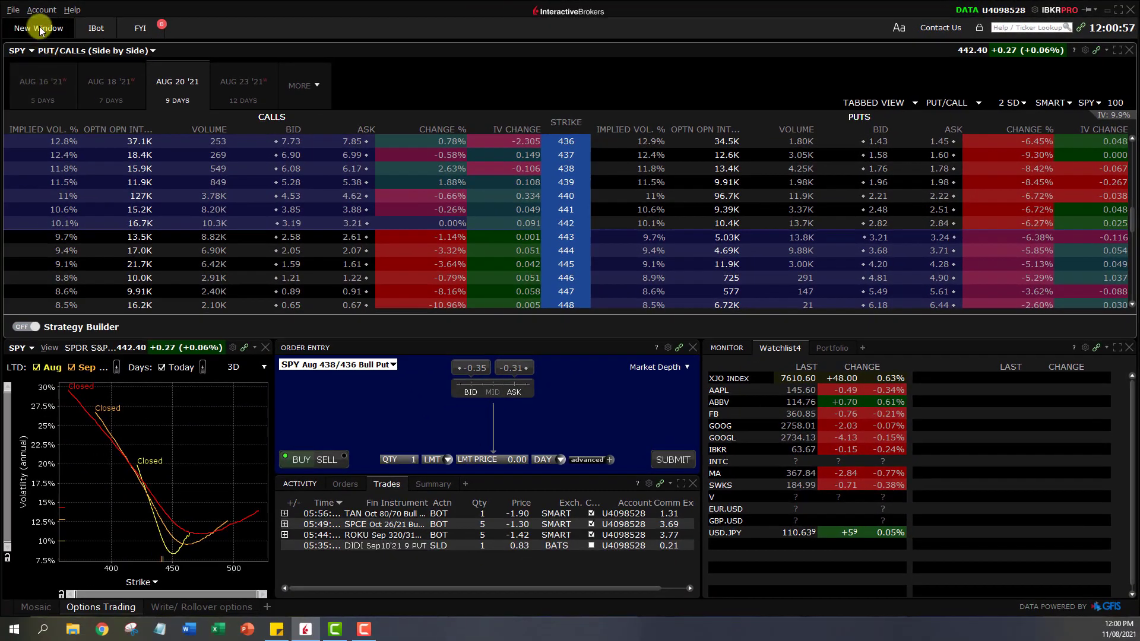
# Step: Open the OptionTrader tool in a new window for SPY and maximize it
pyautogui.click(40, 29)
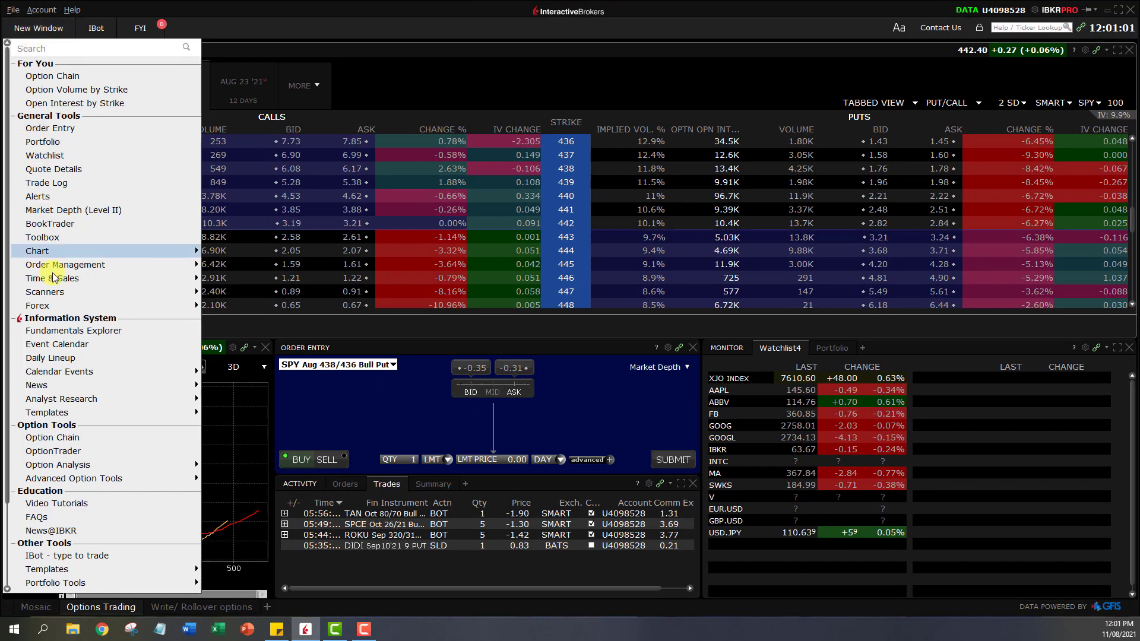
pyautogui.click(79, 453)
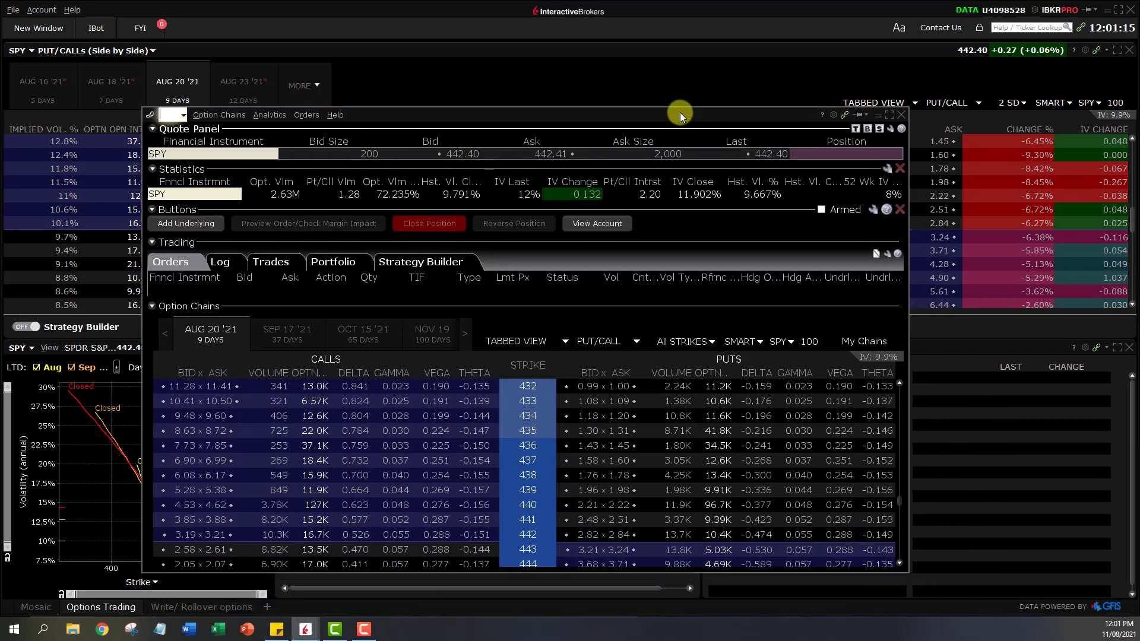
pyautogui.click(894, 115)
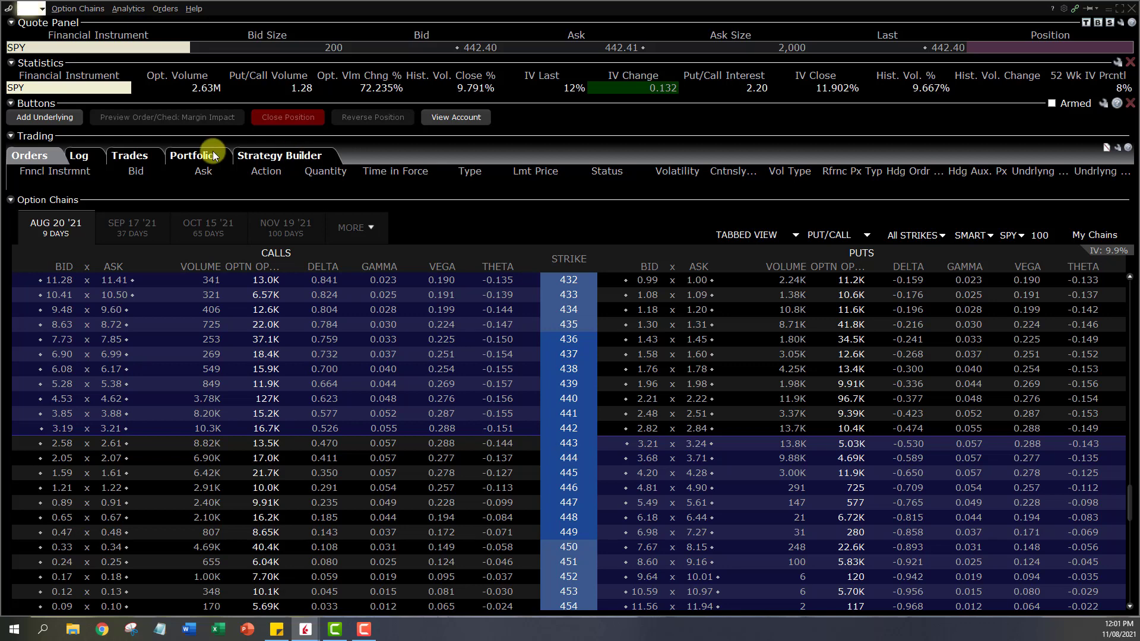
# Step: Build an AUG 20 '21 put spread in OptionTrader's Strategy Builder, selling the 438 and buying the 437, at a limit price of -0.17
pyautogui.click(295, 155)
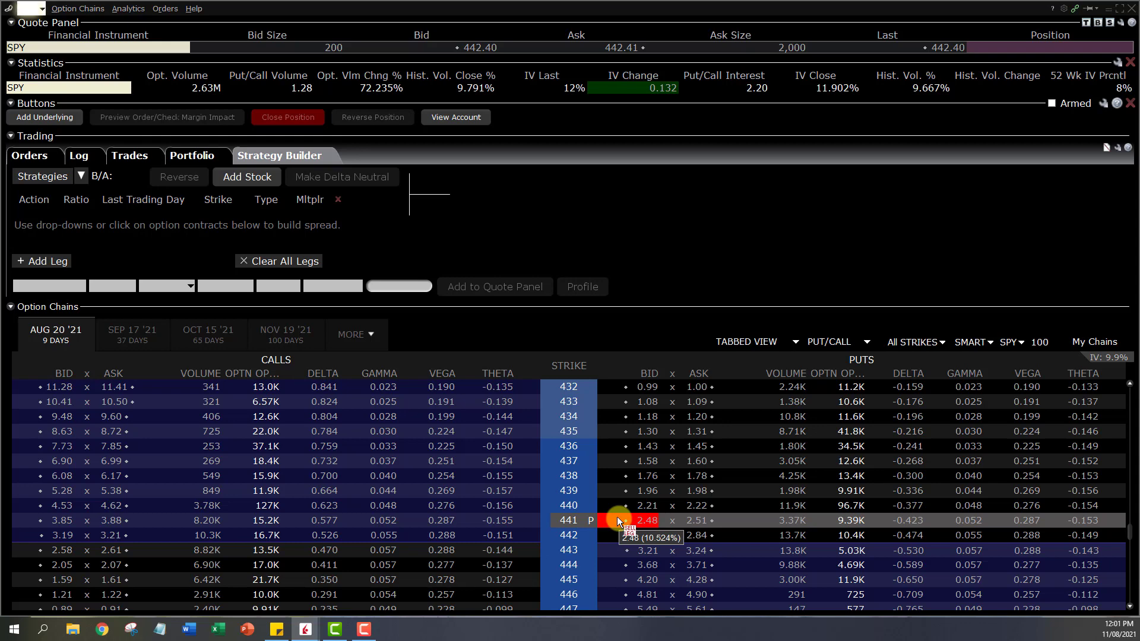
pyautogui.click(637, 474)
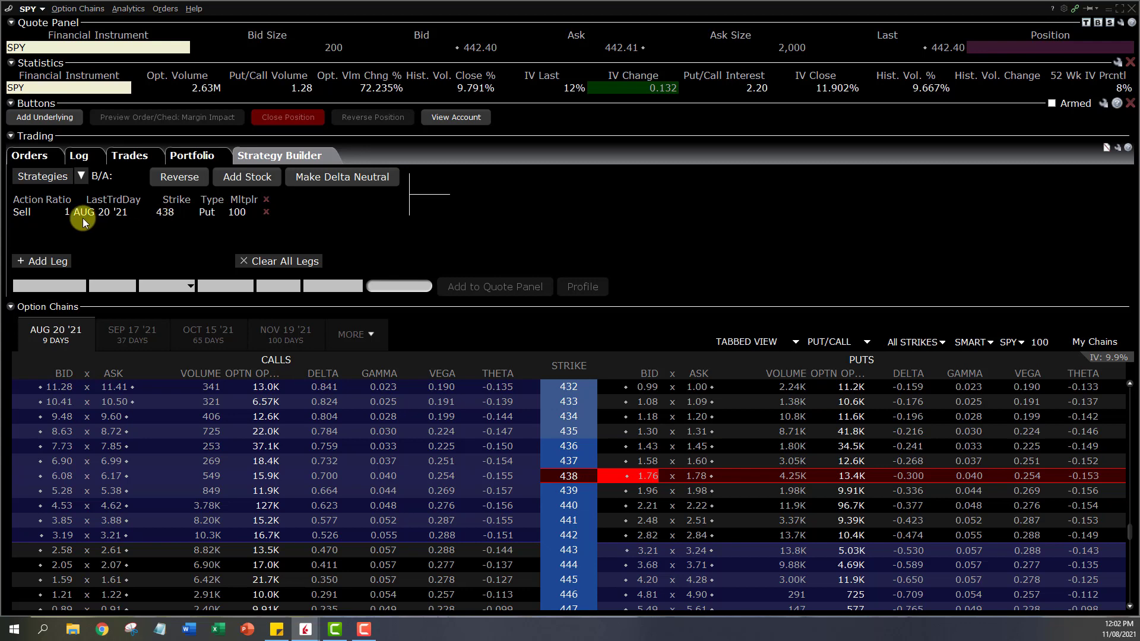
pyautogui.click(698, 459)
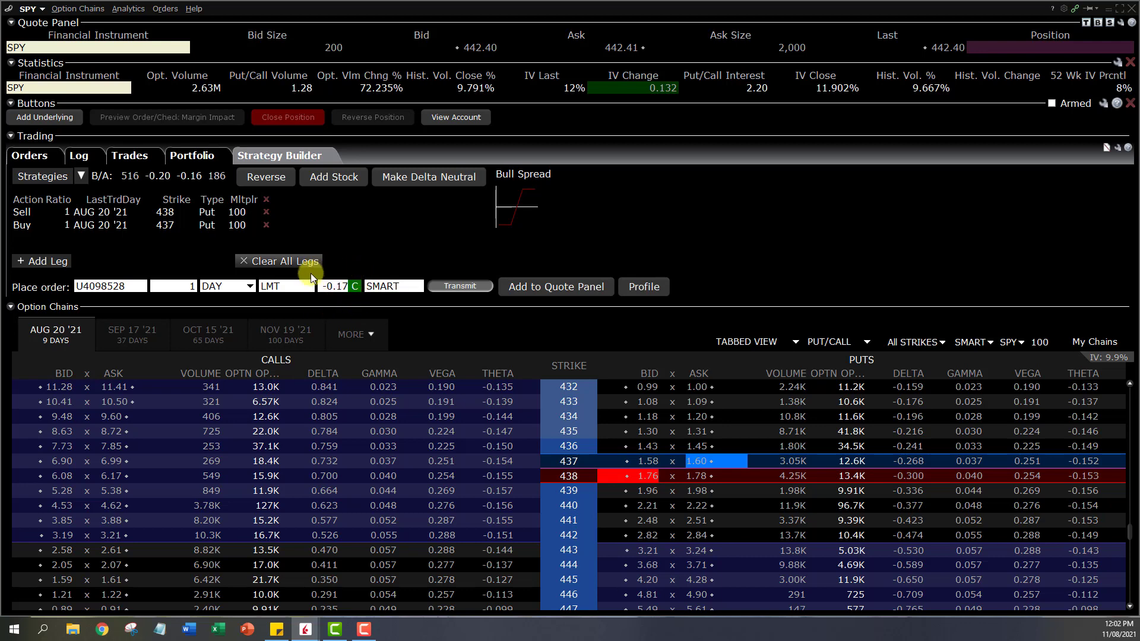
pyautogui.click(357, 286)
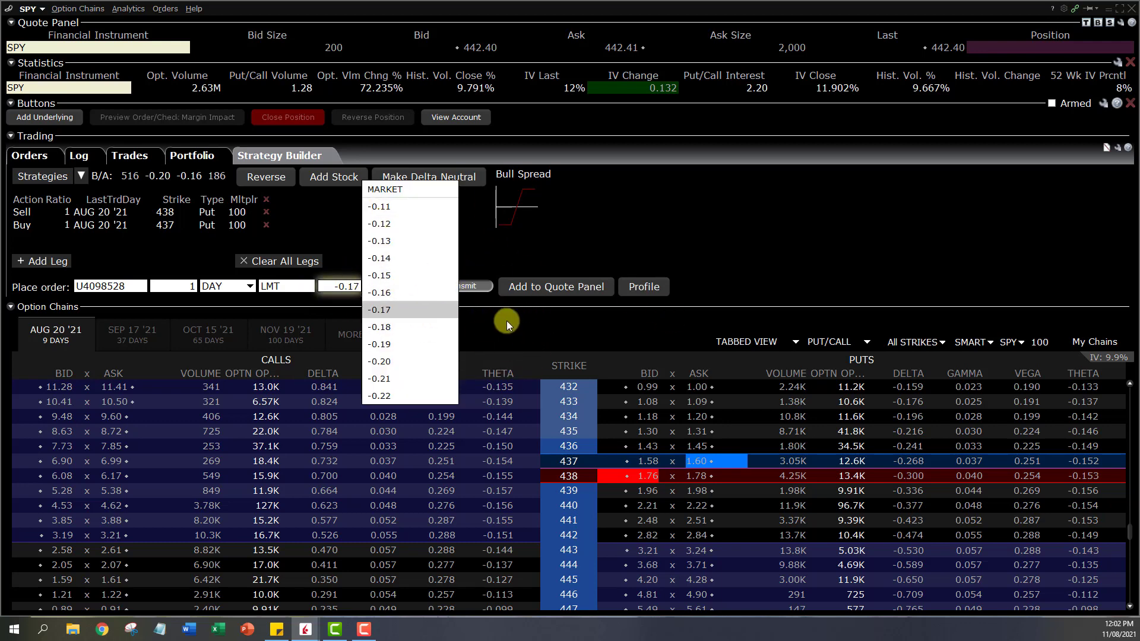
pyautogui.click(442, 313)
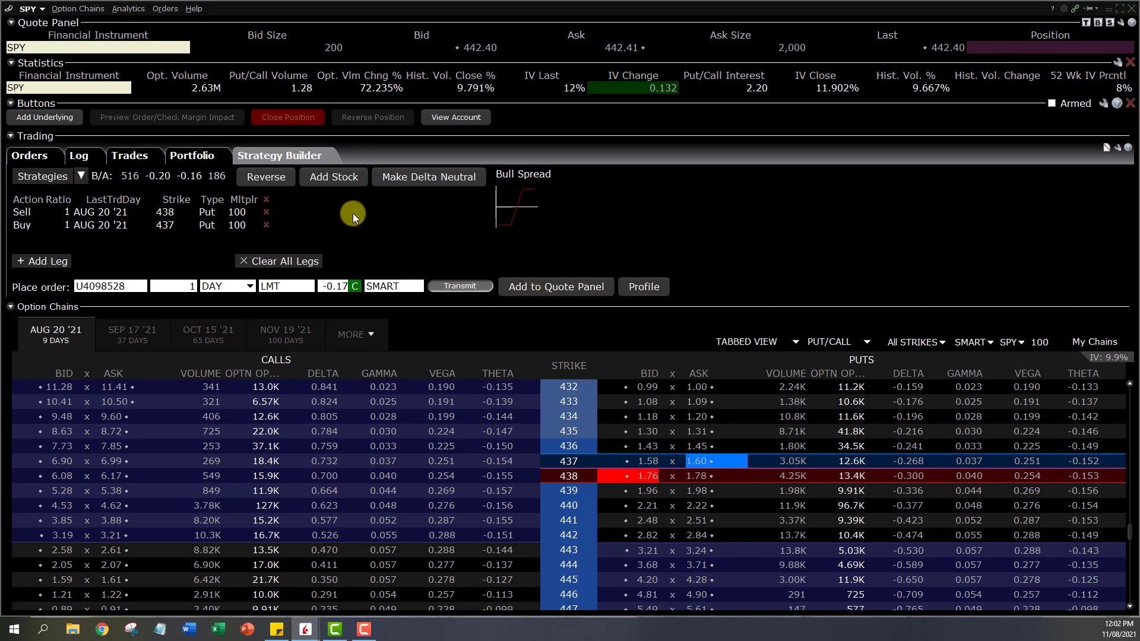
# Step: Open the 438/437 put spread's performance profile and check the Greeks choices for its Scenarios table
pyautogui.click(656, 288)
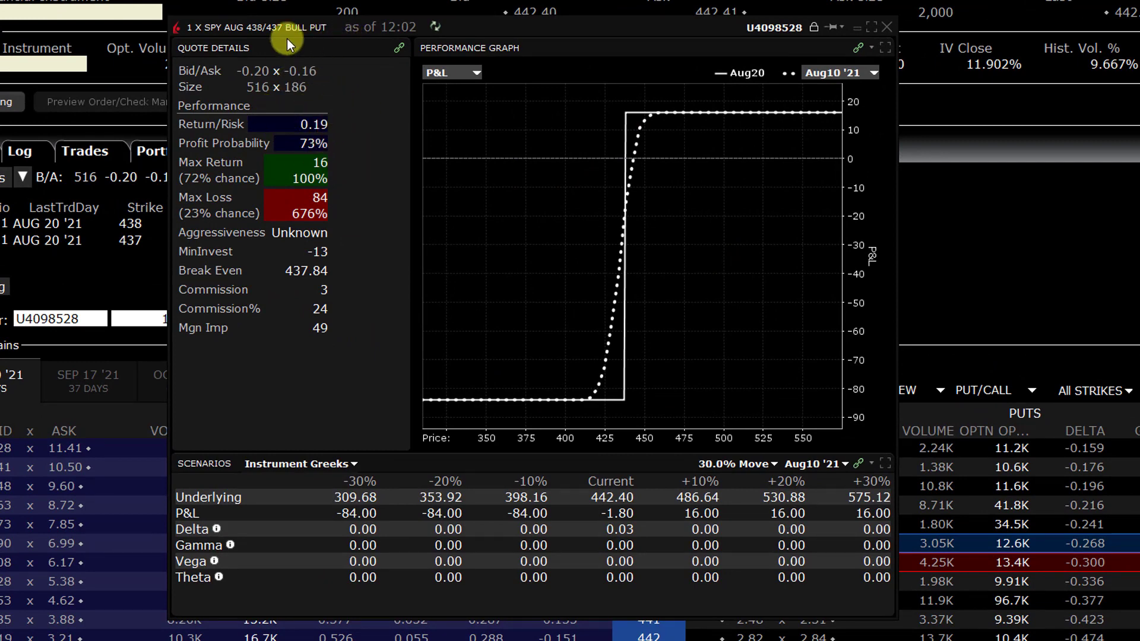
pyautogui.moveTo(209, 24); pyautogui.dragTo(224, 33)
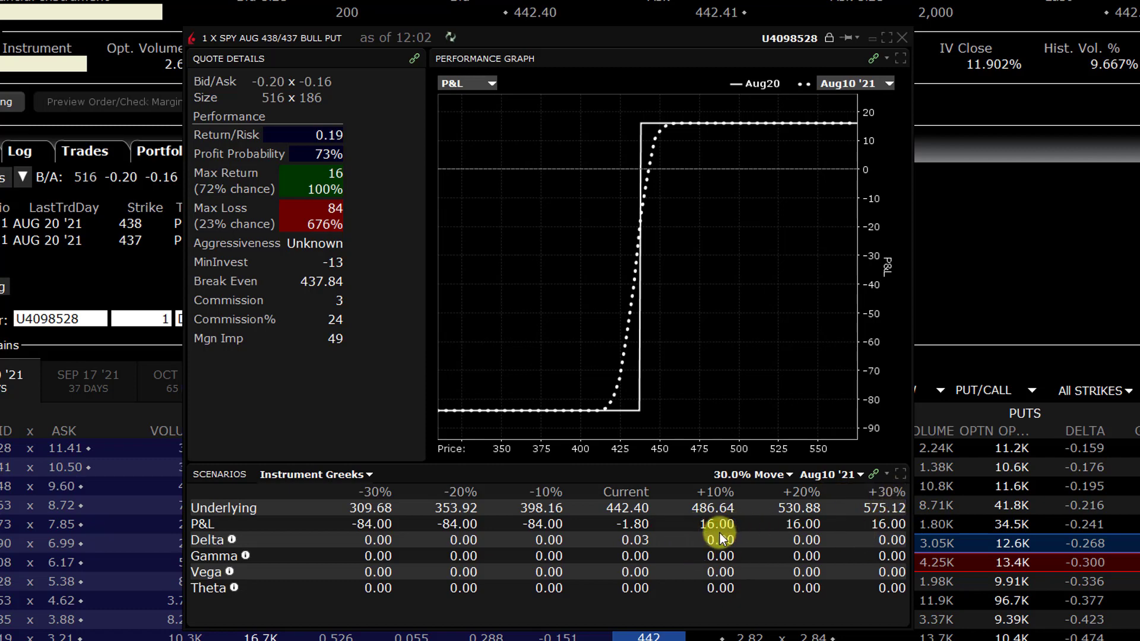
pyautogui.click(368, 475)
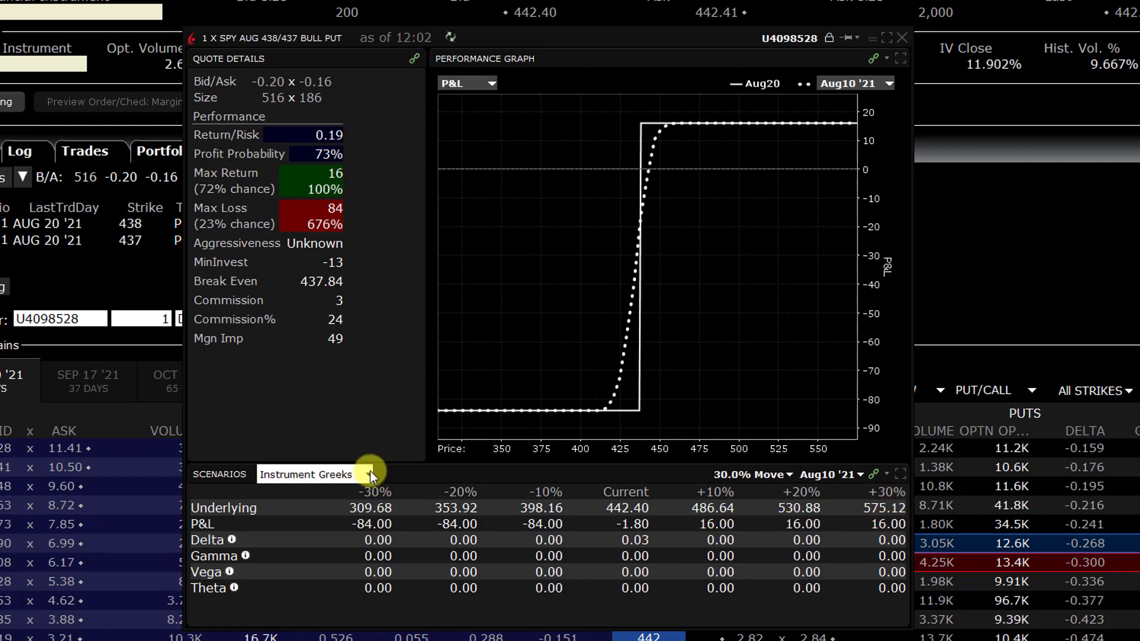
pyautogui.click(369, 473)
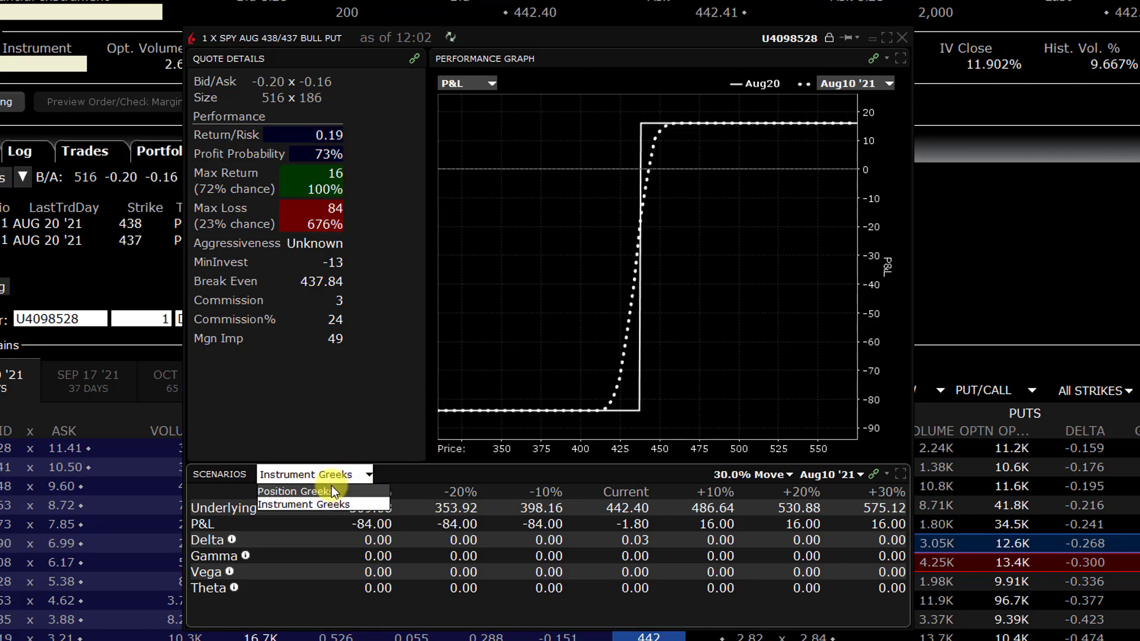
pyautogui.click(436, 477)
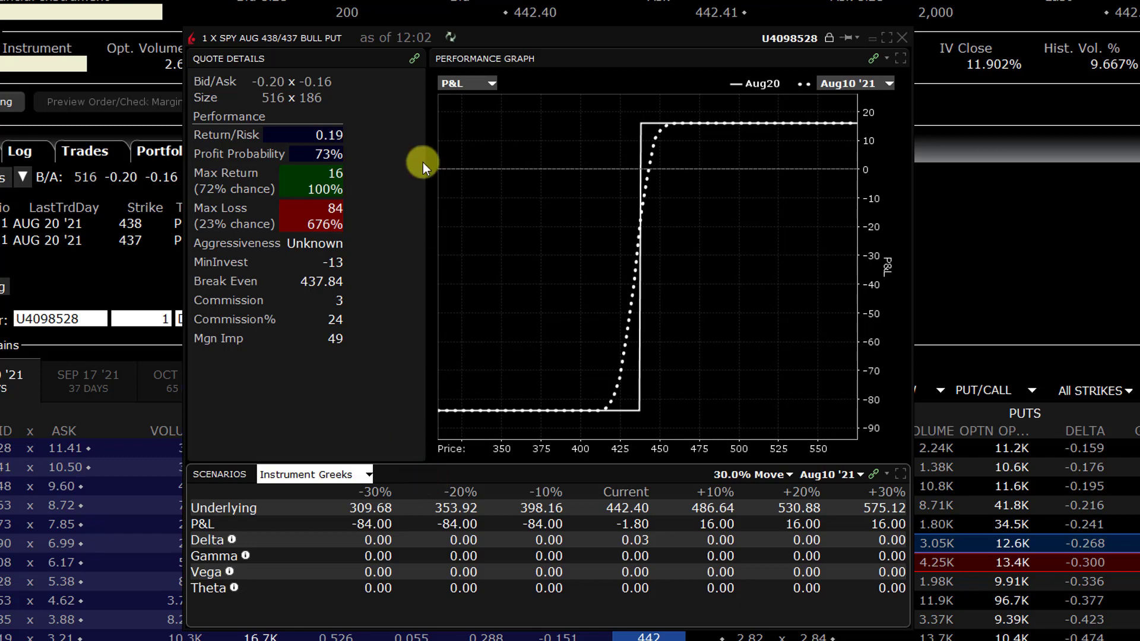
# Step: Check the measures available for the performance graph and switch the Scenarios table to Position Greeks
pyautogui.click(490, 82)
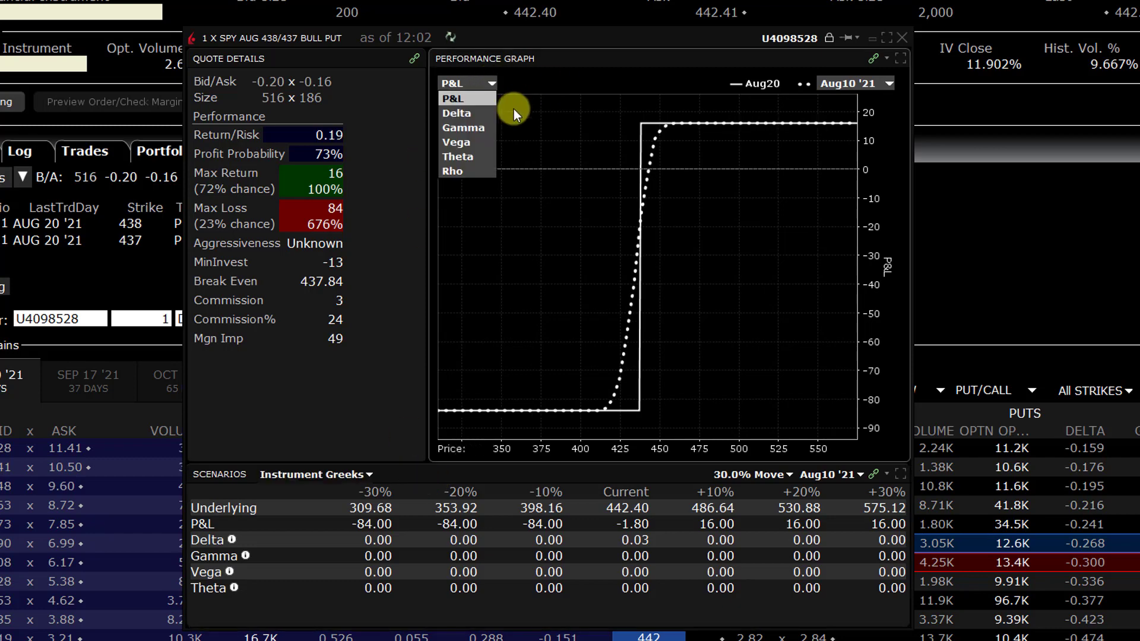
pyautogui.click(373, 474)
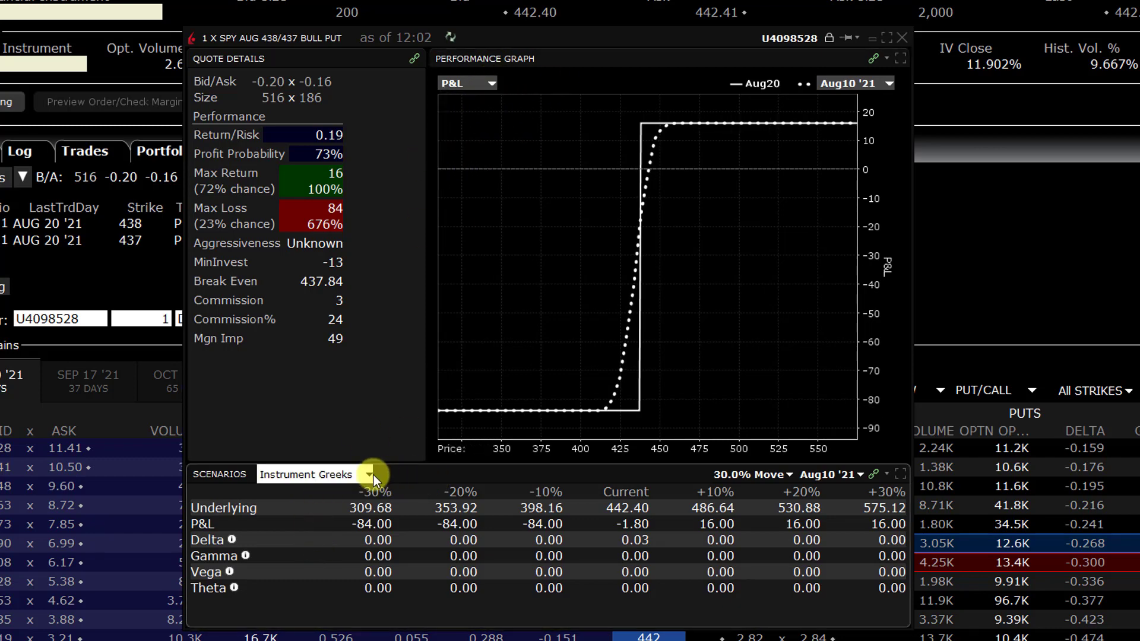
pyautogui.click(421, 473)
pyautogui.click(368, 474)
pyautogui.click(329, 490)
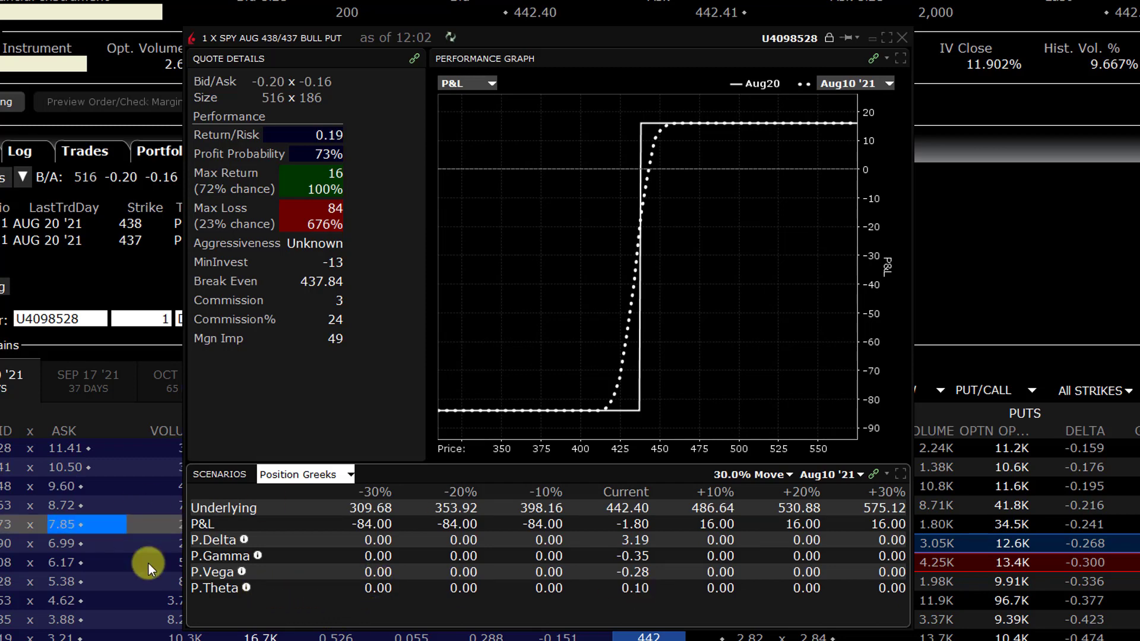
pyautogui.moveTo(249, 577)
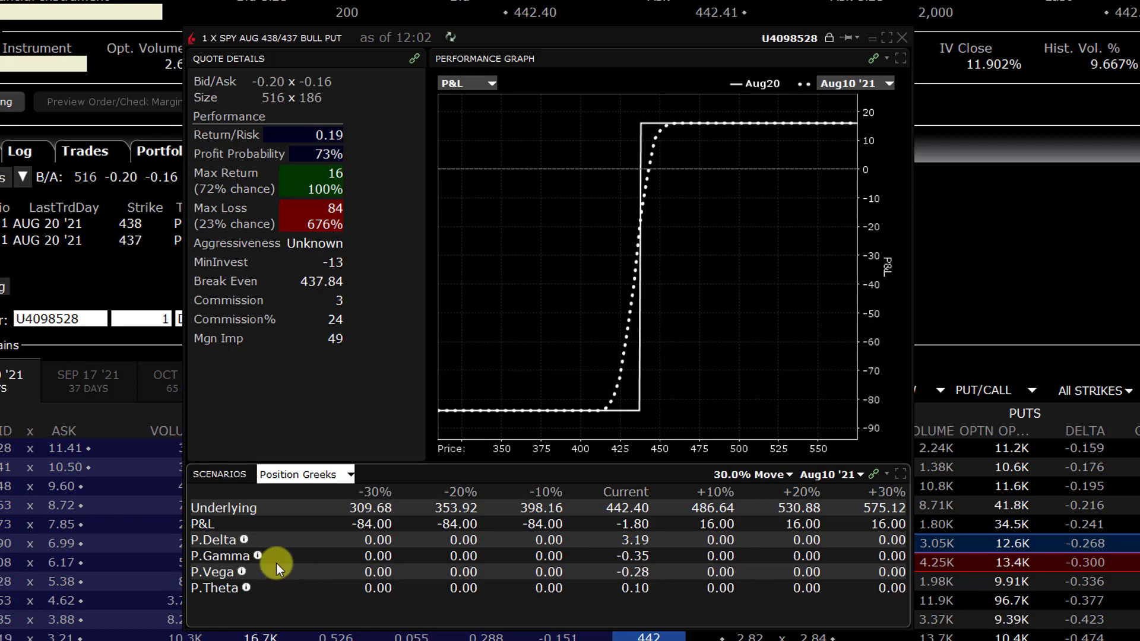
pyautogui.moveTo(293, 592)
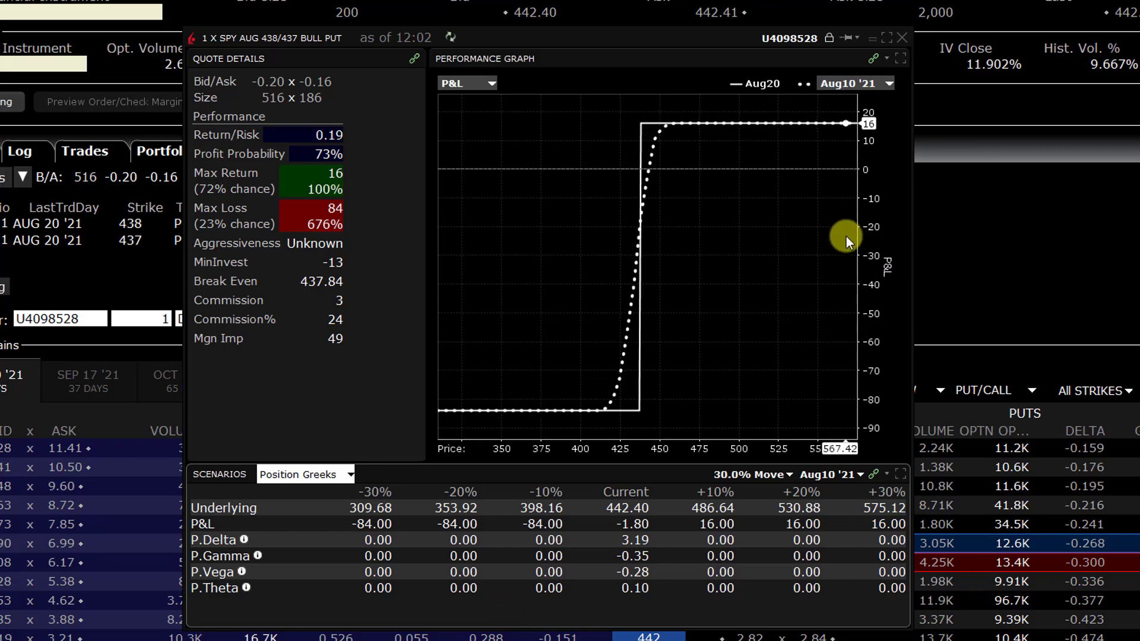
# Step: Check the dates available for the performance graph's dotted P&L curve and close the 438/437 put spread's performance profile
pyautogui.click(888, 81)
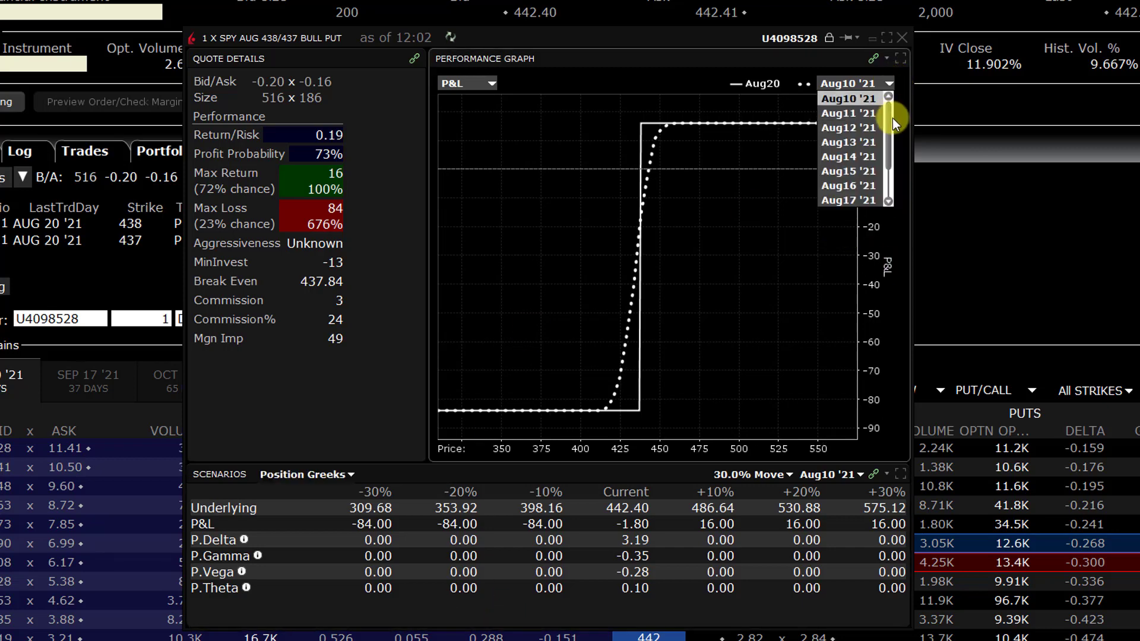
pyautogui.moveTo(887, 124); pyautogui.dragTo(885, 95)
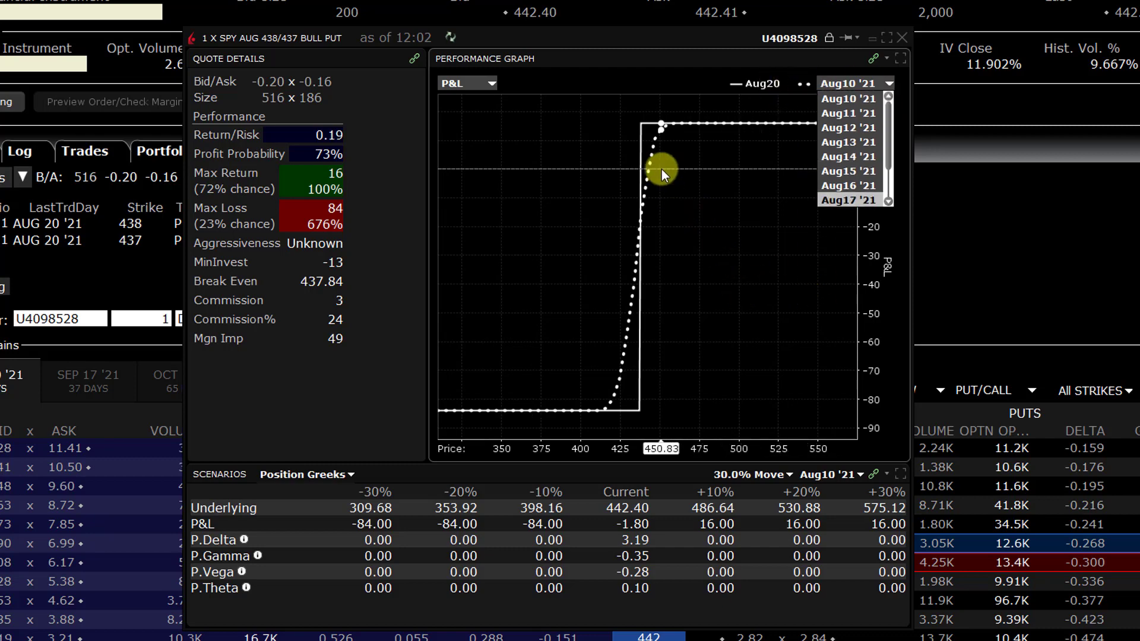
pyautogui.click(812, 350)
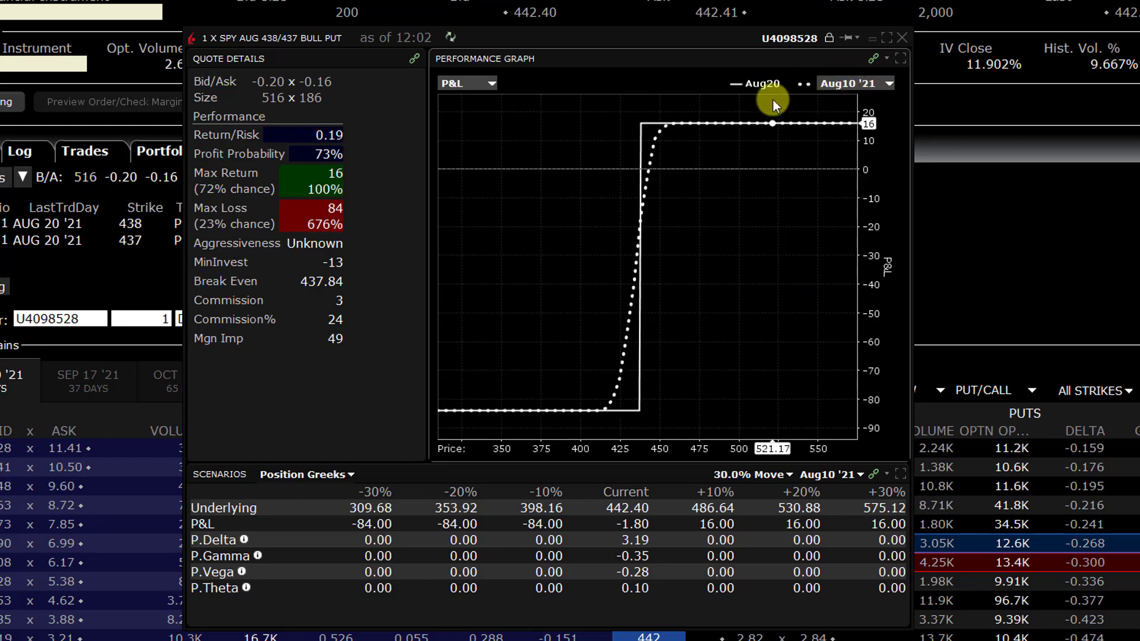
pyautogui.click(898, 37)
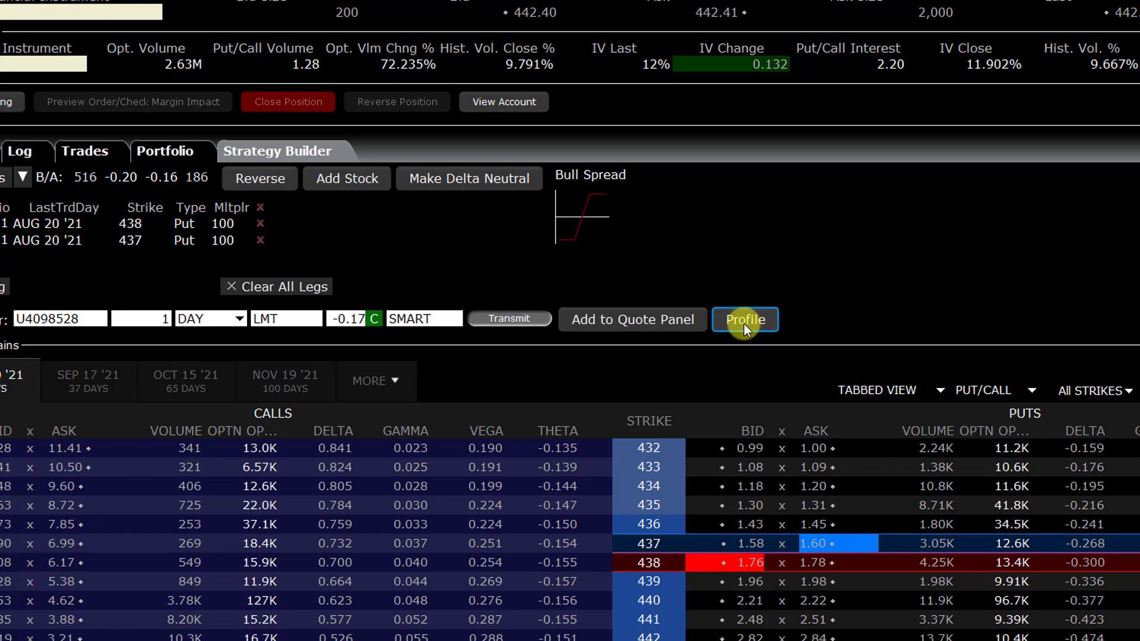
# Step: Add the AUG 20 '21 438/437 put spread to the Quote Panel together with its individual combo legs
pyautogui.click(624, 321)
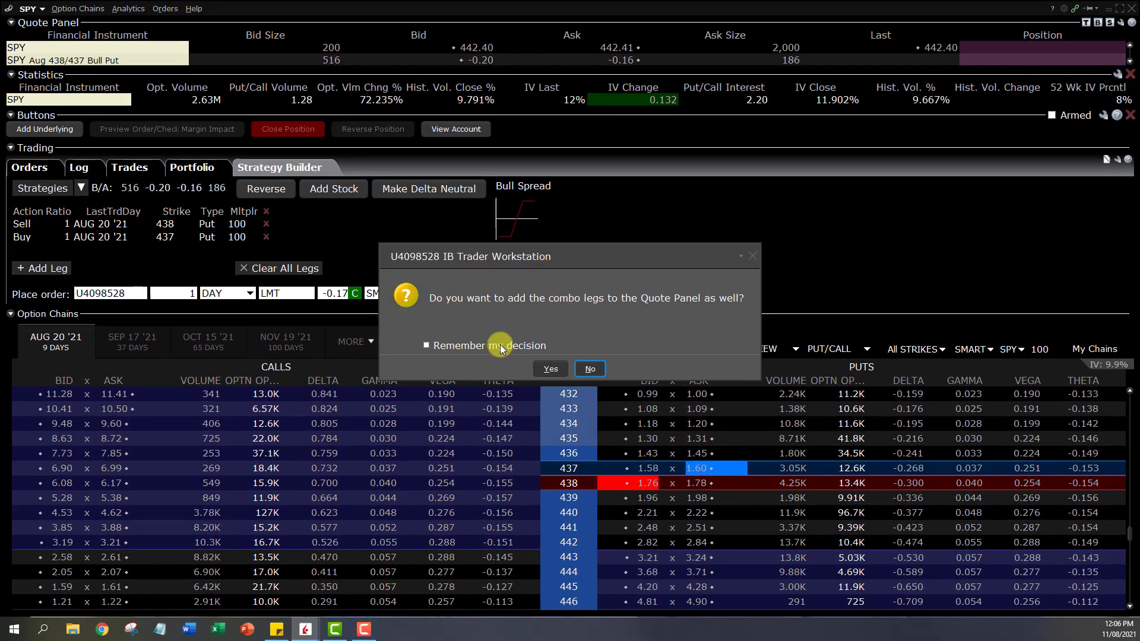
pyautogui.click(550, 369)
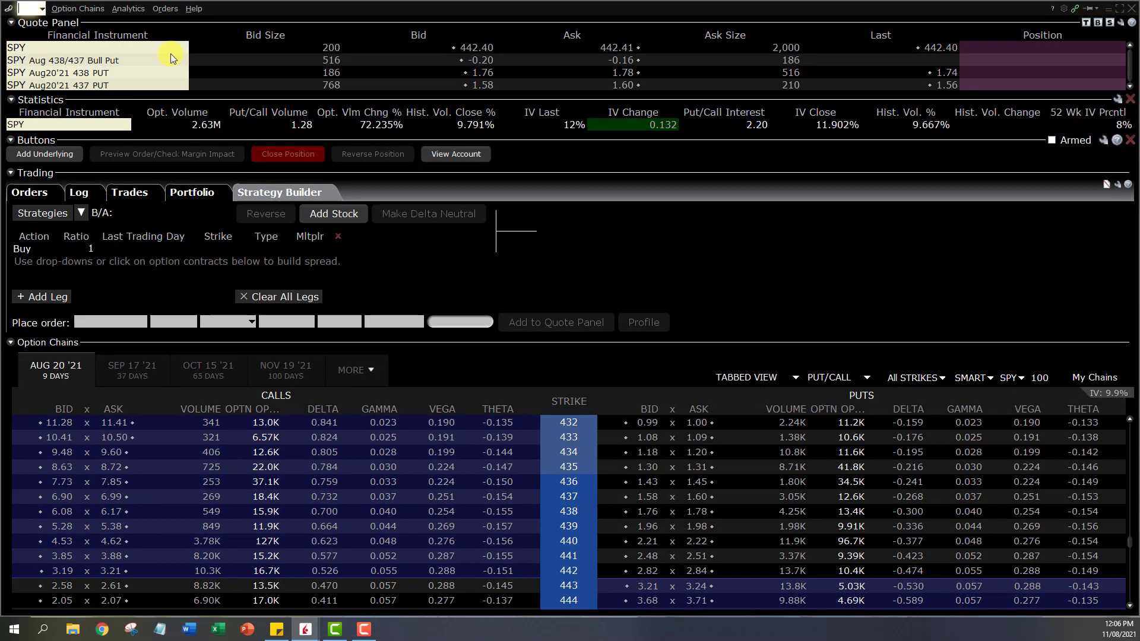